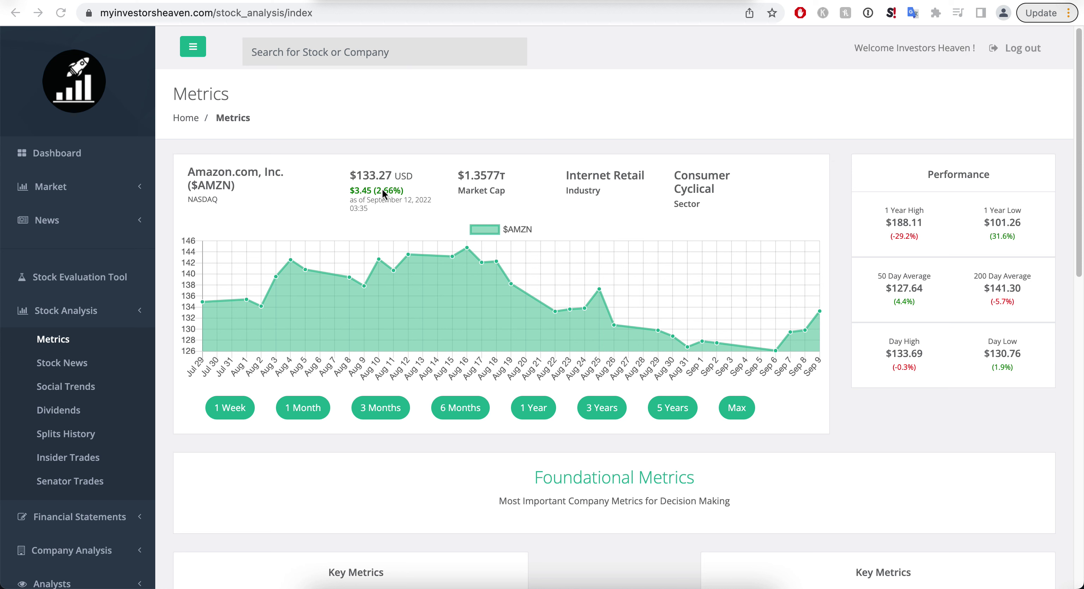
- Switch Amazon's price chart from the 1 Year range to 5 Years, covering 2018–2022
{"action": "scroll", "coordinate": [651, 329], "scroll_direction": "down", "scroll_amount": 1}
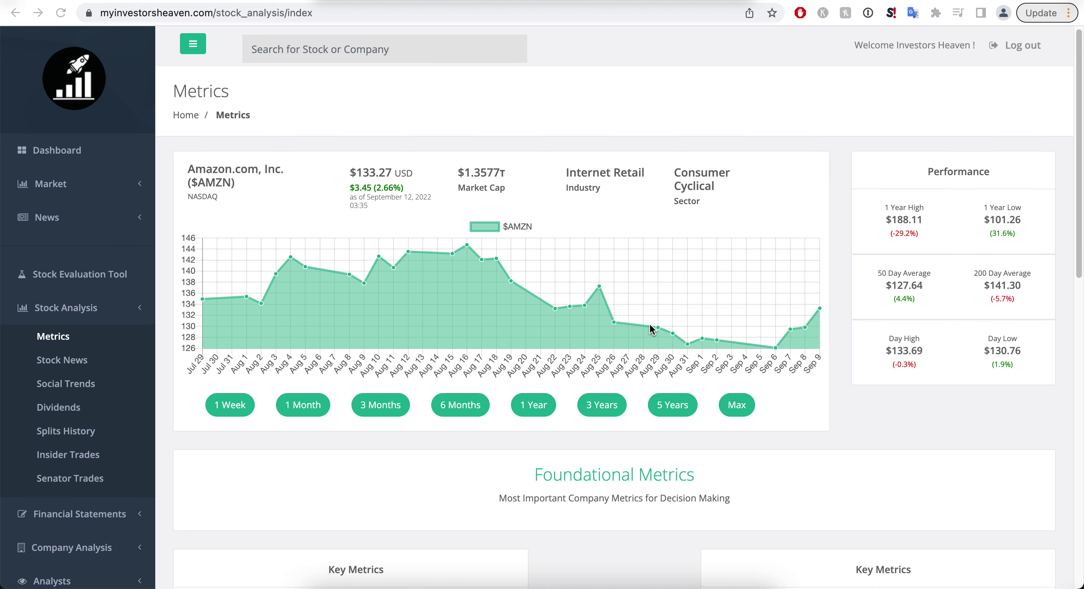
{"action": "scroll", "coordinate": [716, 292], "scroll_direction": "down", "scroll_amount": 2}
{"action": "scroll", "coordinate": [506, 190], "scroll_direction": "up", "scroll_amount": 3}
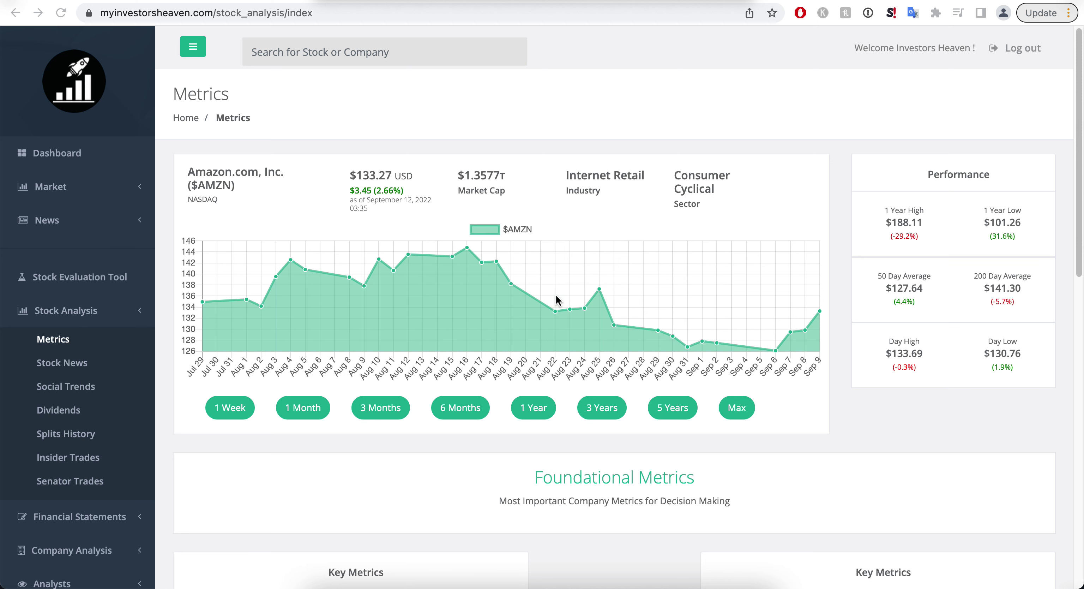
{"action": "scroll", "coordinate": [555, 299], "scroll_direction": "down", "scroll_amount": 2}
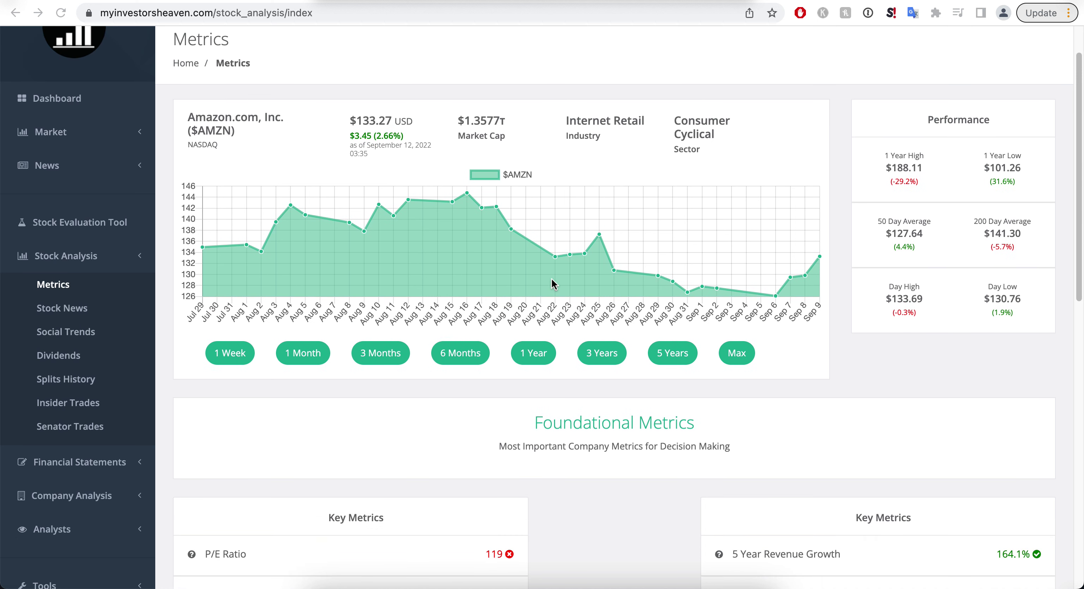
{"action": "scroll", "coordinate": [532, 276], "scroll_direction": "down", "scroll_amount": 1}
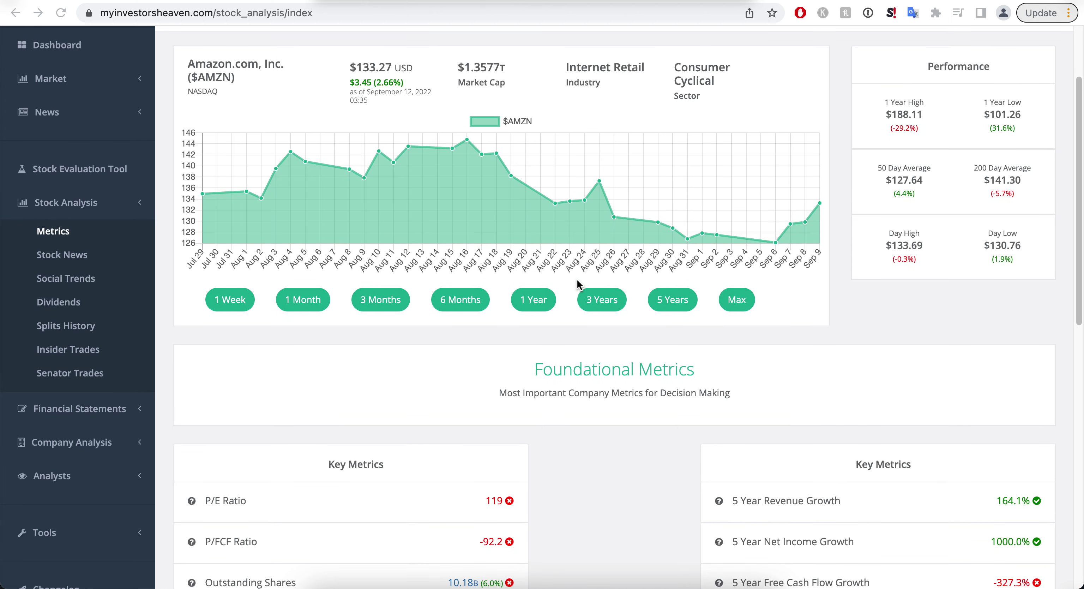
{"action": "scroll", "coordinate": [577, 284], "scroll_direction": "down", "scroll_amount": 3}
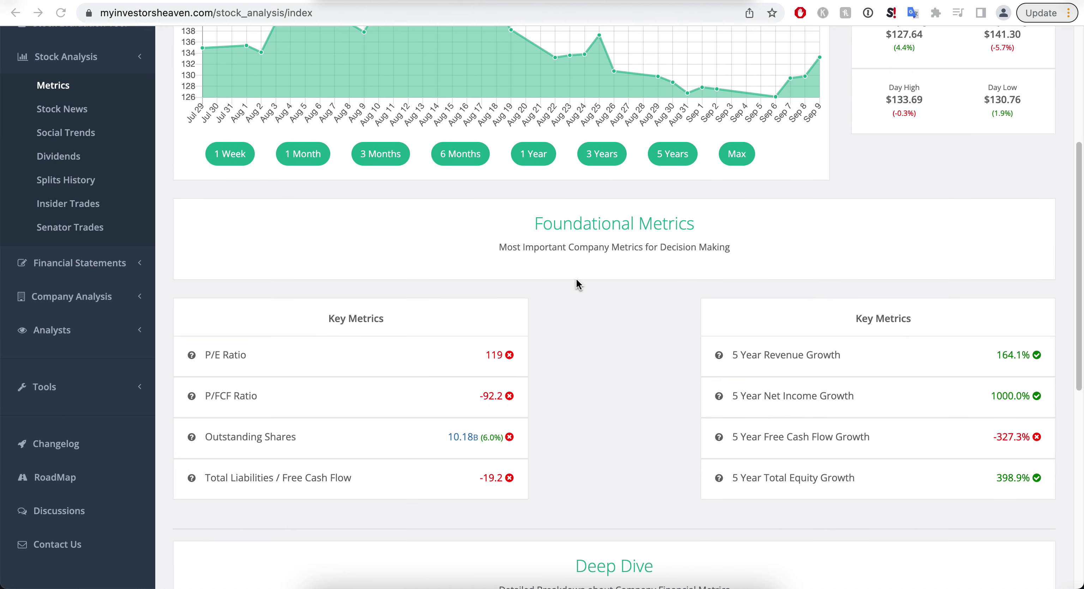
{"action": "mouse_move", "coordinate": [494, 362]}
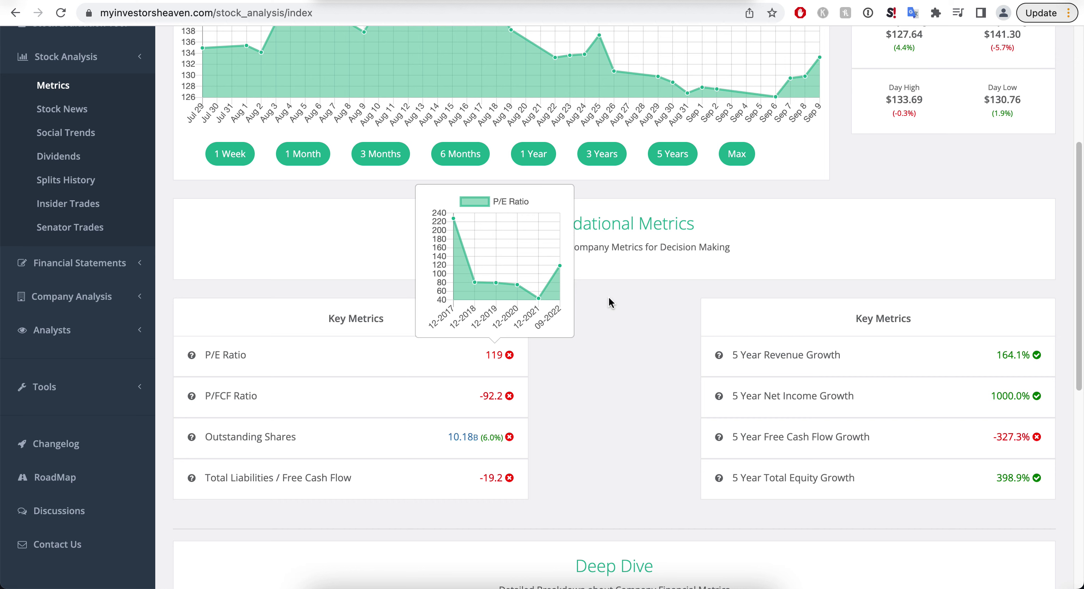
{"action": "scroll", "coordinate": [608, 307], "scroll_direction": "up", "scroll_amount": 6}
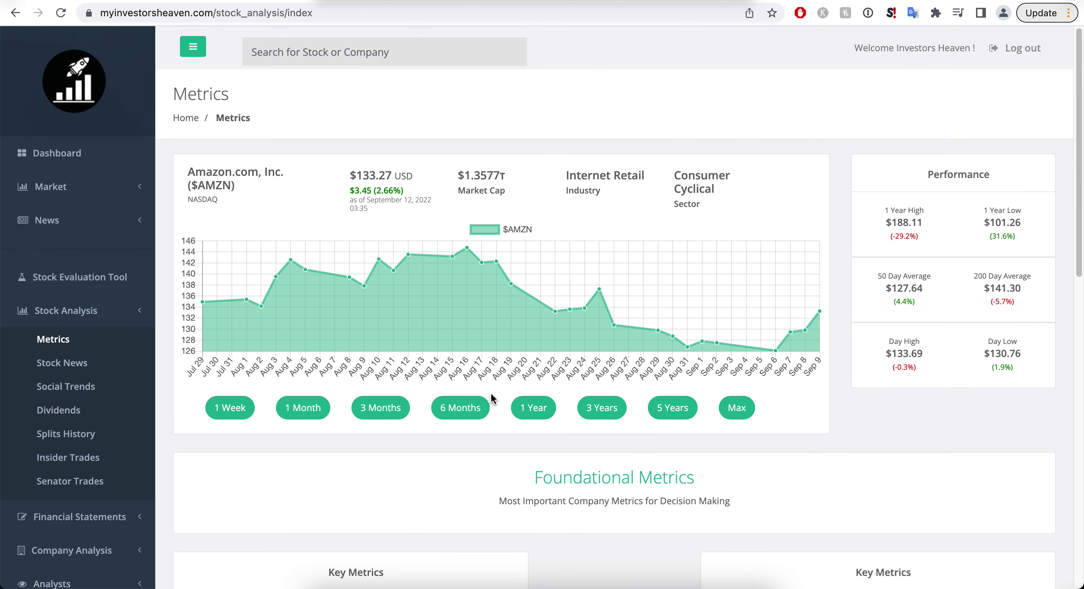
{"action": "left_click", "coordinate": [531, 408]}
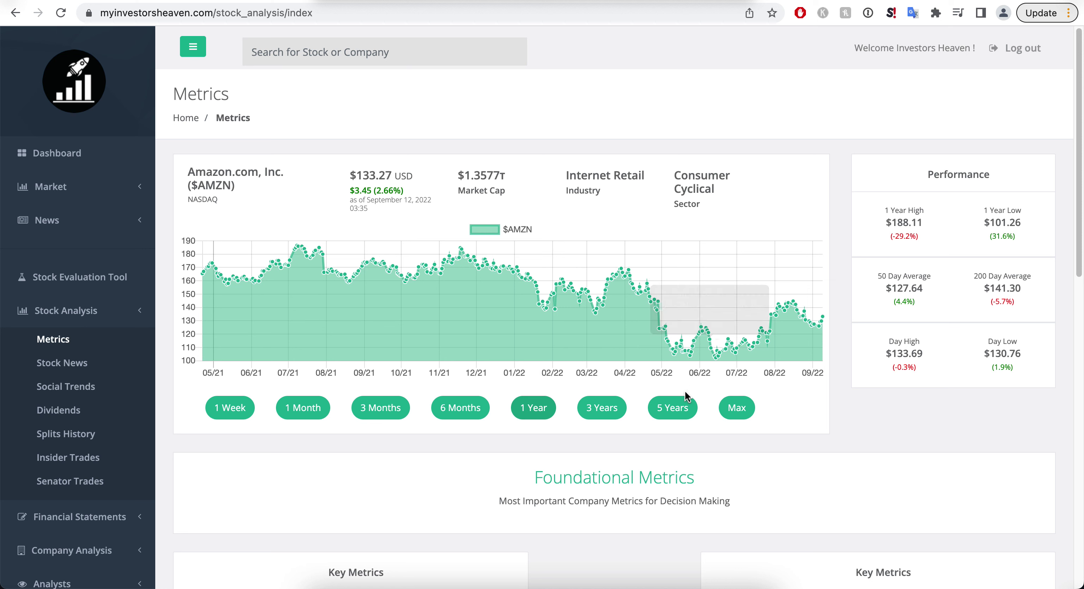
{"action": "left_click", "coordinate": [686, 410]}
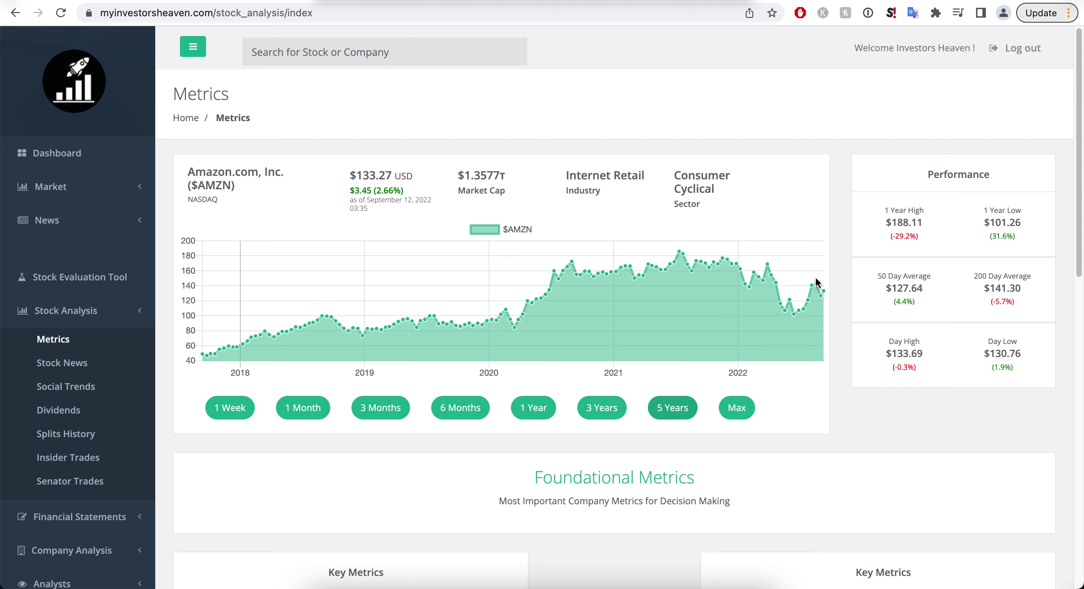
{"action": "scroll", "coordinate": [706, 244], "scroll_direction": "down", "scroll_amount": 7}
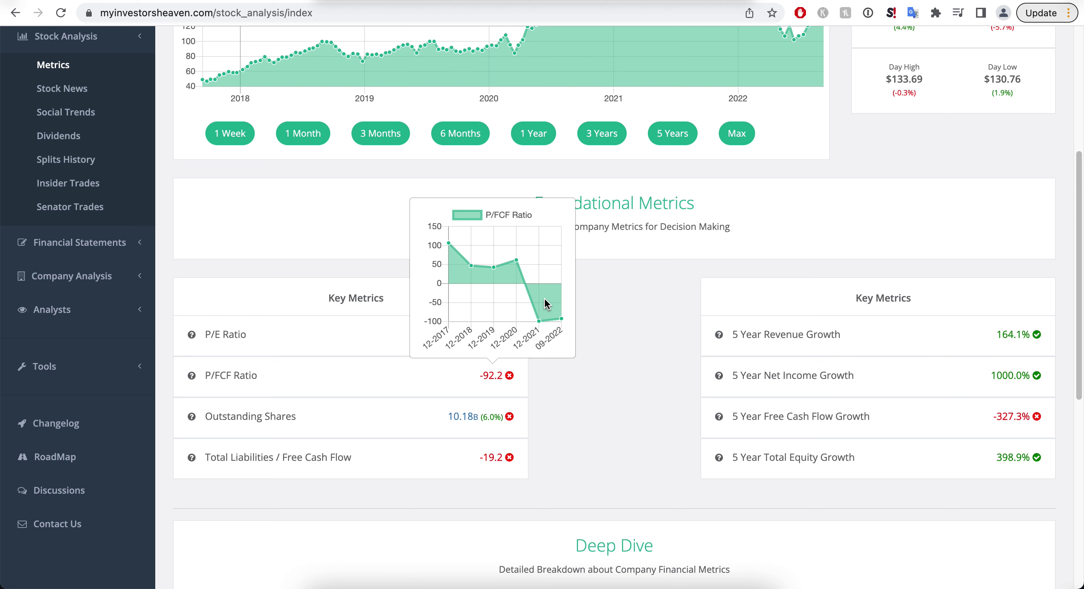
{"action": "scroll", "coordinate": [527, 353], "scroll_direction": "down", "scroll_amount": 1}
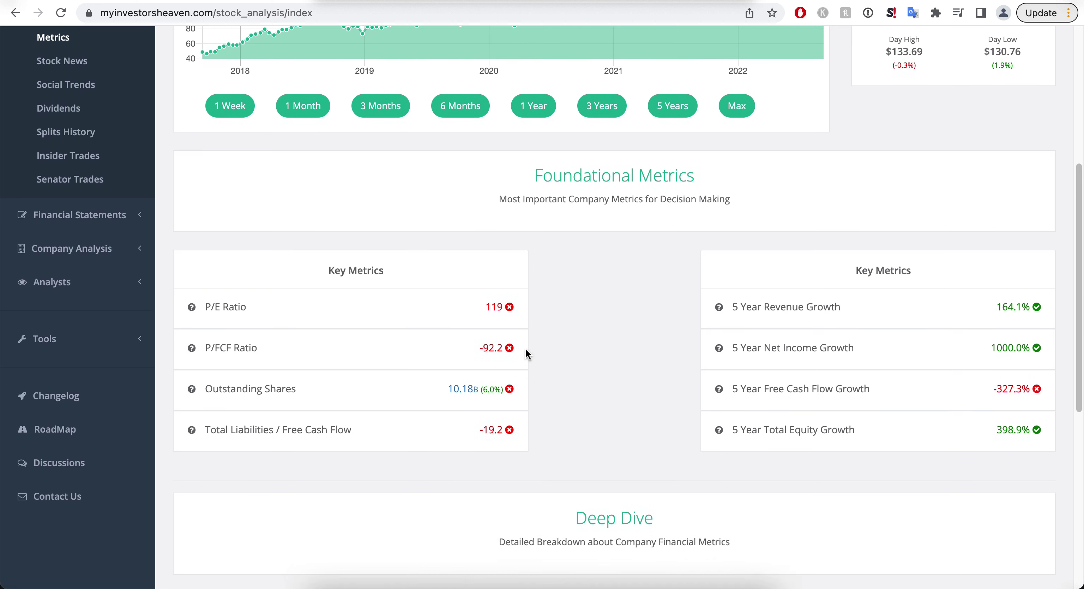
{"action": "scroll", "coordinate": [527, 351], "scroll_direction": "down", "scroll_amount": 2}
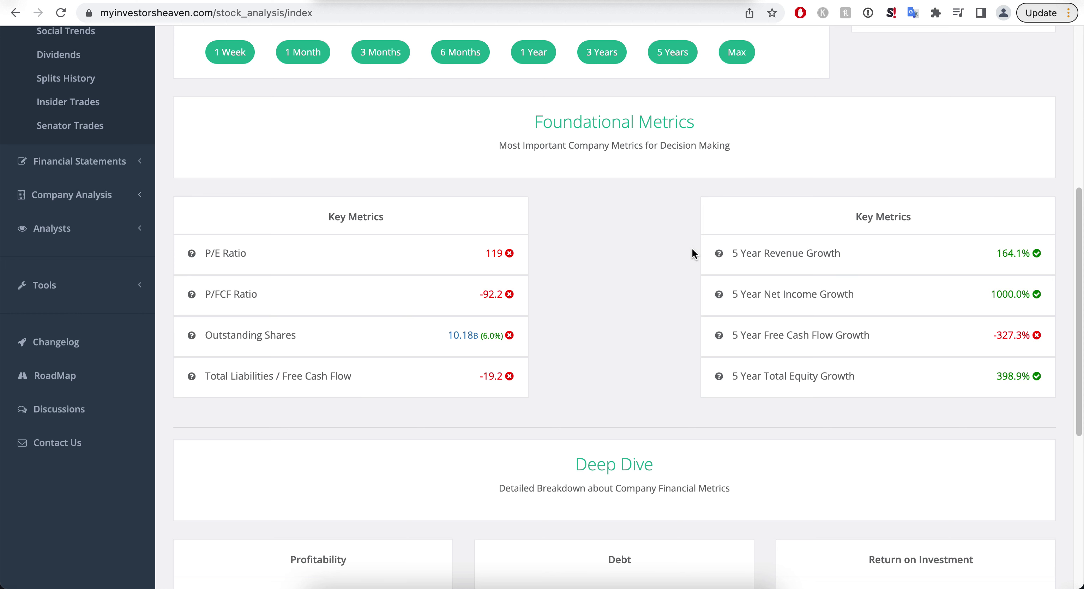
{"action": "mouse_move", "coordinate": [997, 254]}
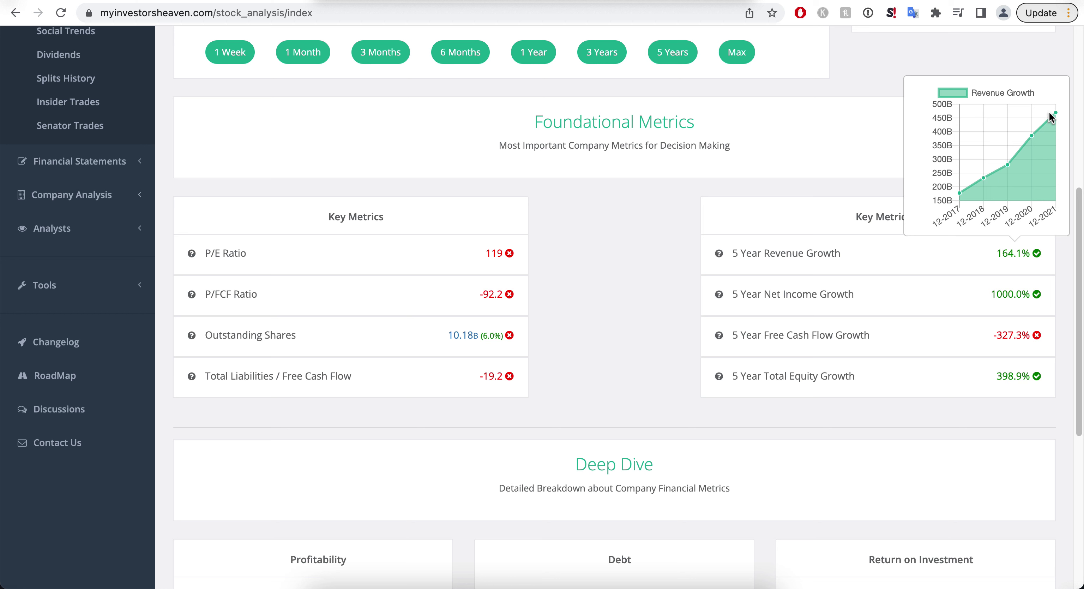
{"action": "mouse_move", "coordinate": [1009, 301]}
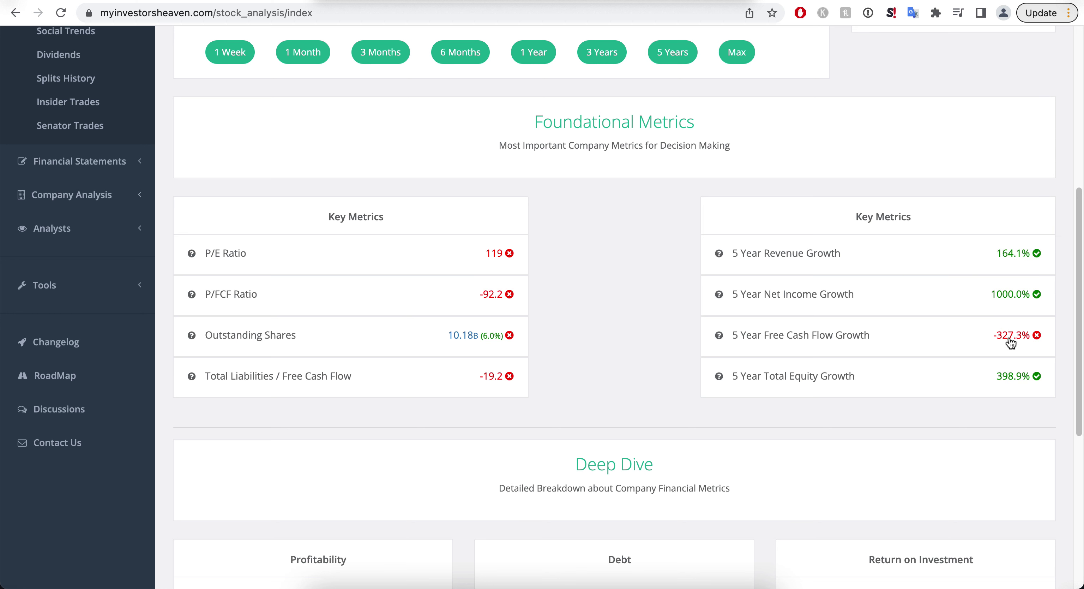
{"action": "mouse_move", "coordinate": [1012, 340]}
{"action": "mouse_move", "coordinate": [1009, 380]}
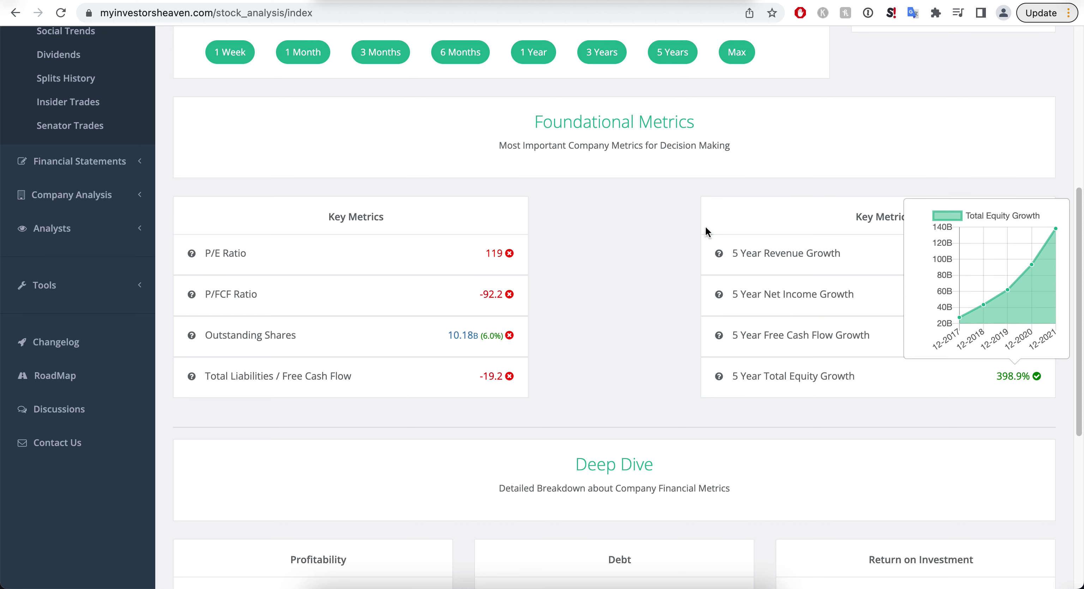
{"action": "scroll", "coordinate": [704, 229], "scroll_direction": "down", "scroll_amount": 5}
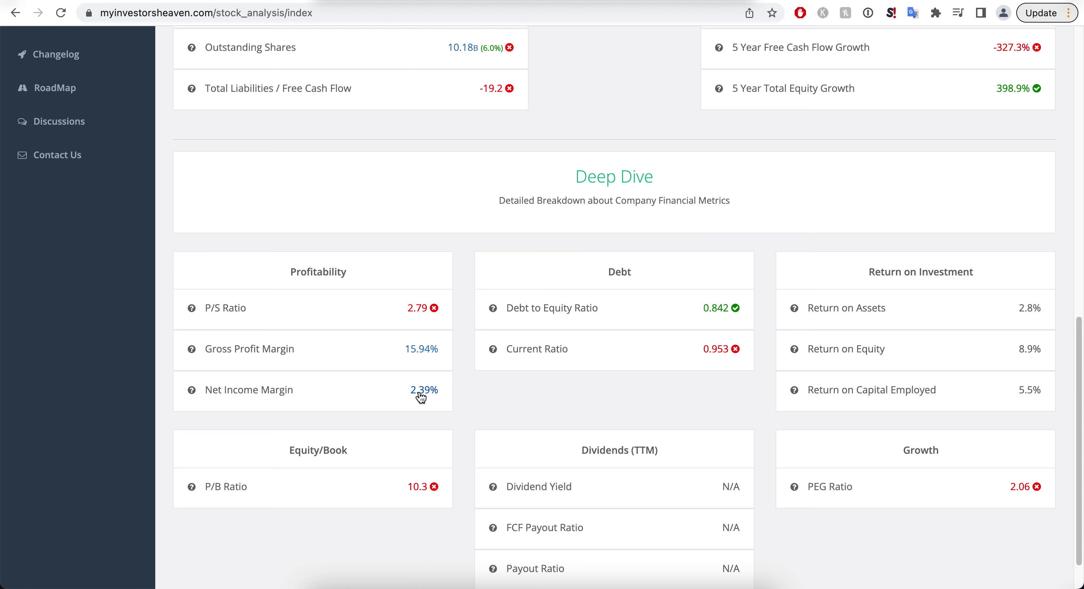
{"action": "mouse_move", "coordinate": [420, 396]}
{"action": "left_click", "coordinate": [1011, 94]}
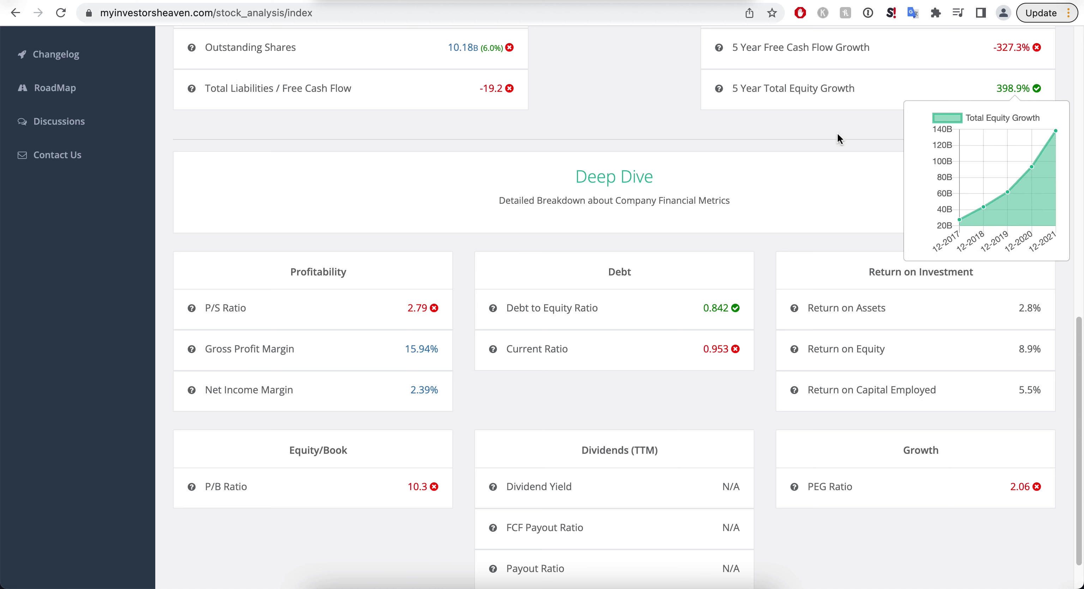
{"action": "left_click", "coordinate": [1053, 360]}
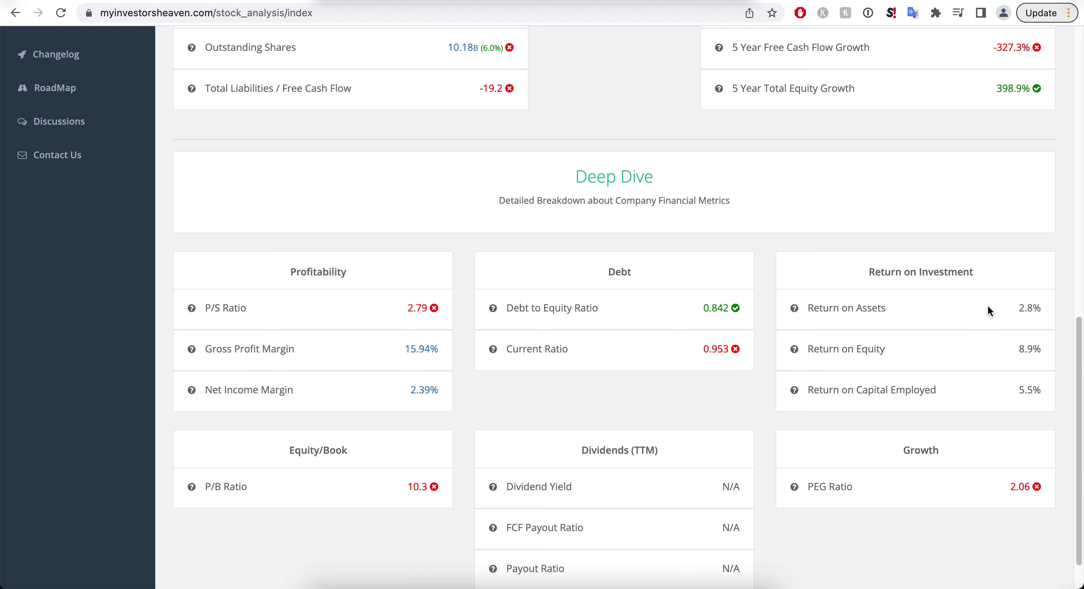
{"action": "scroll", "coordinate": [841, 320], "scroll_direction": "down", "scroll_amount": 2}
{"action": "scroll", "coordinate": [834, 322], "scroll_direction": "up", "scroll_amount": 4}
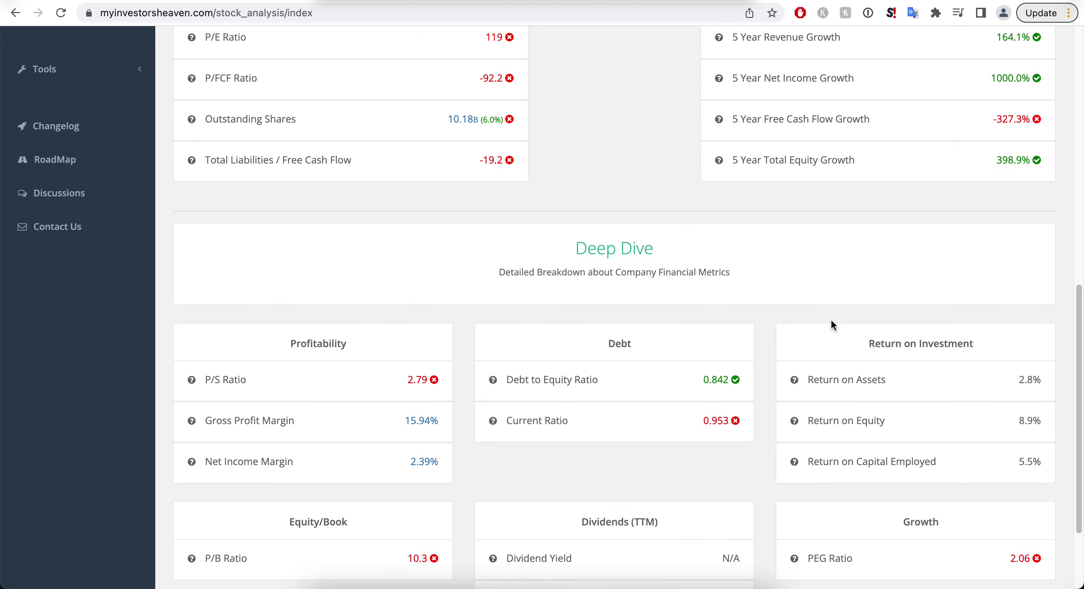
{"action": "scroll", "coordinate": [833, 325], "scroll_direction": "up", "scroll_amount": 2}
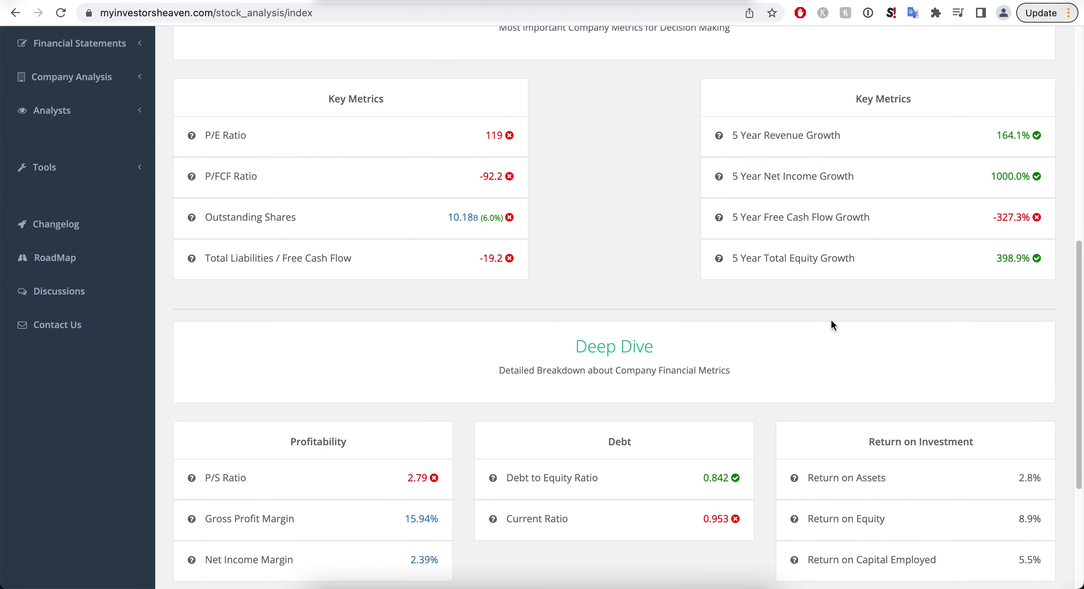
{"action": "scroll", "coordinate": [833, 325], "scroll_direction": "up", "scroll_amount": 6}
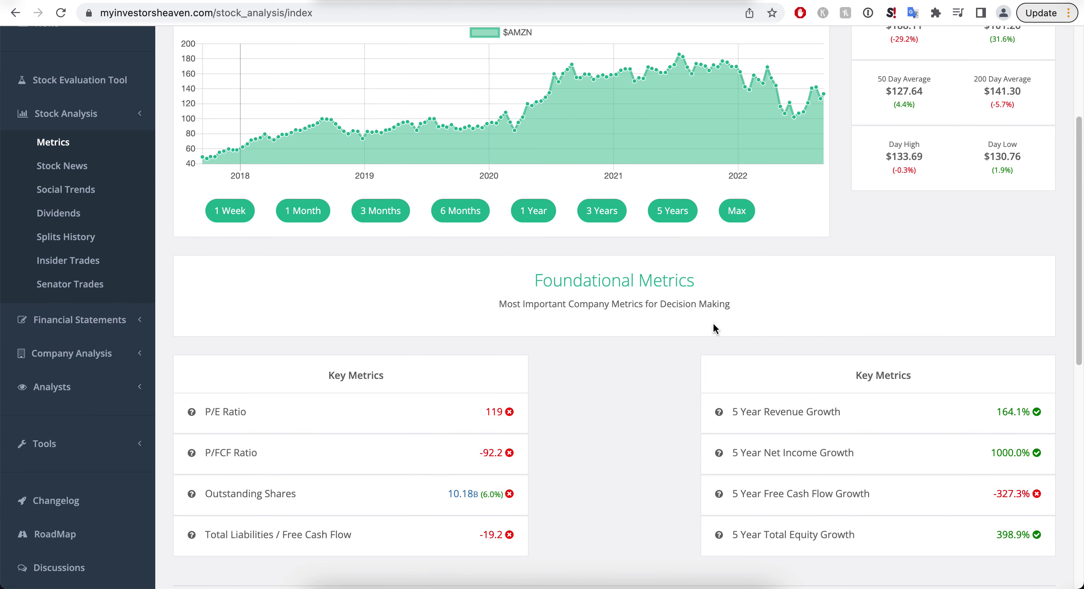
- Open Amazon's annual Income Statement and review its FY 2017 and FY 2021 revenue and net income figures
{"action": "left_click", "coordinate": [153, 319]}
{"action": "left_click", "coordinate": [80, 175]}
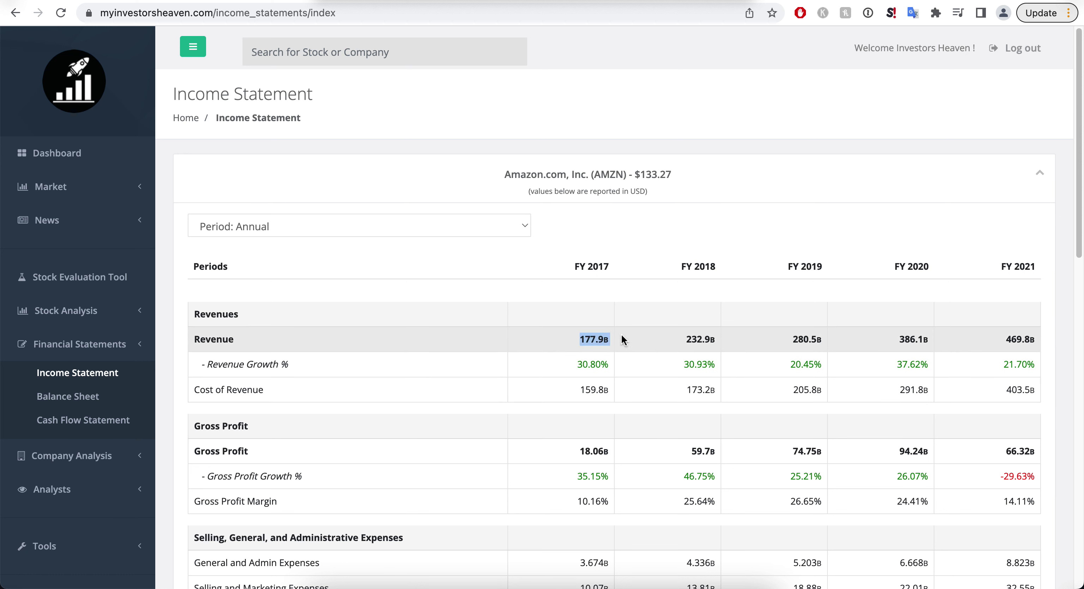
{"action": "left_click", "coordinate": [992, 346]}
{"action": "scroll", "coordinate": [939, 331], "scroll_direction": "down", "scroll_amount": 20}
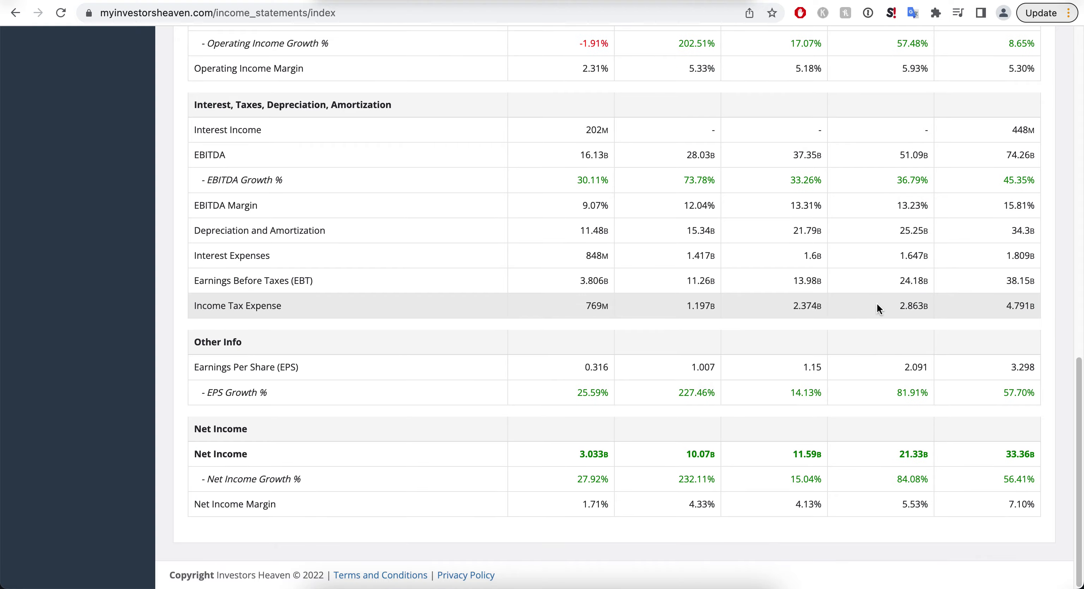
{"action": "left_click_drag", "start_coordinate": [1030, 453], "coordinate": [1011, 454]}
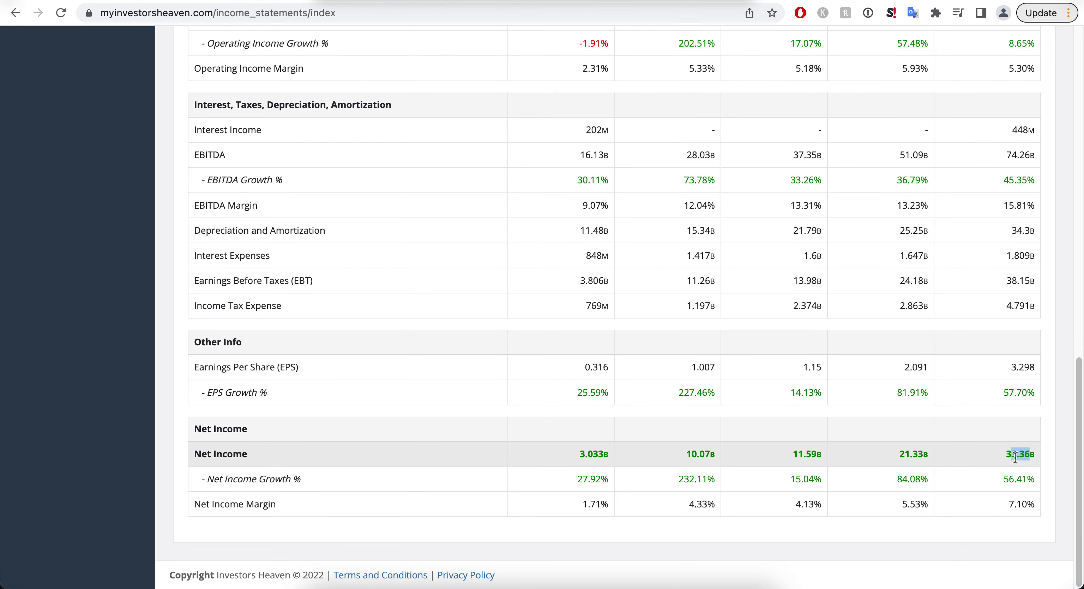
{"action": "left_click", "coordinate": [960, 441]}
{"action": "left_click_drag", "start_coordinate": [577, 454], "coordinate": [605, 452]}
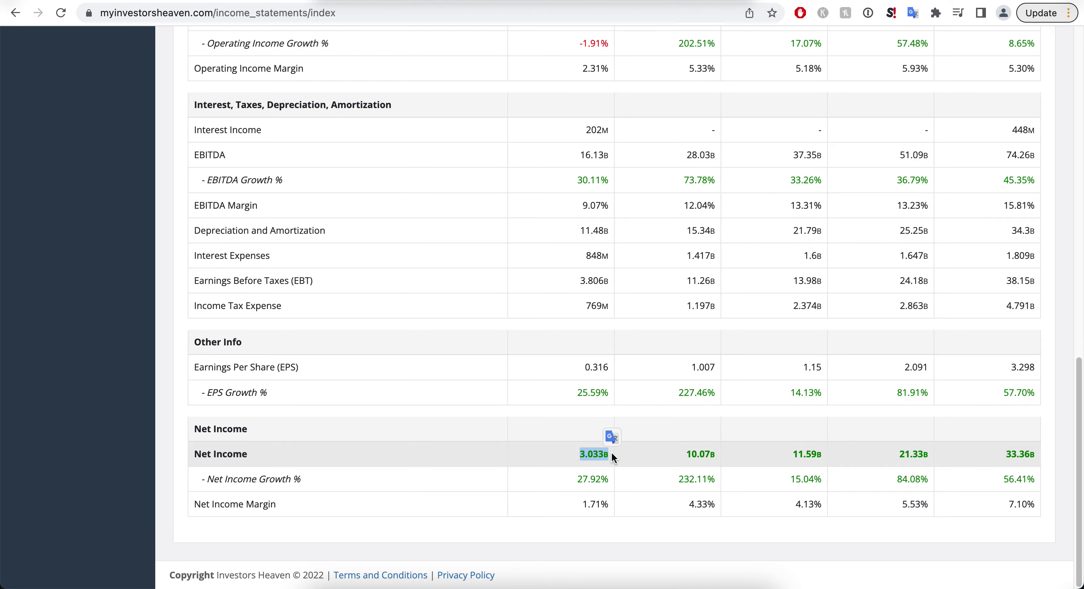
{"action": "scroll", "coordinate": [616, 396], "scroll_direction": "up", "scroll_amount": 20}
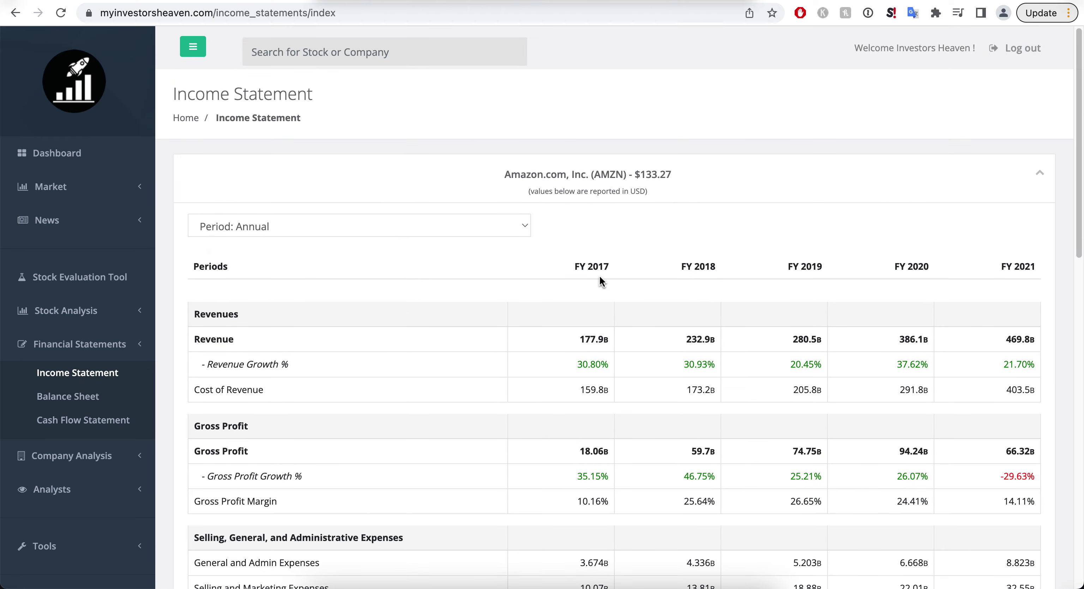
{"action": "scroll", "coordinate": [627, 281], "scroll_direction": "down", "scroll_amount": 20}
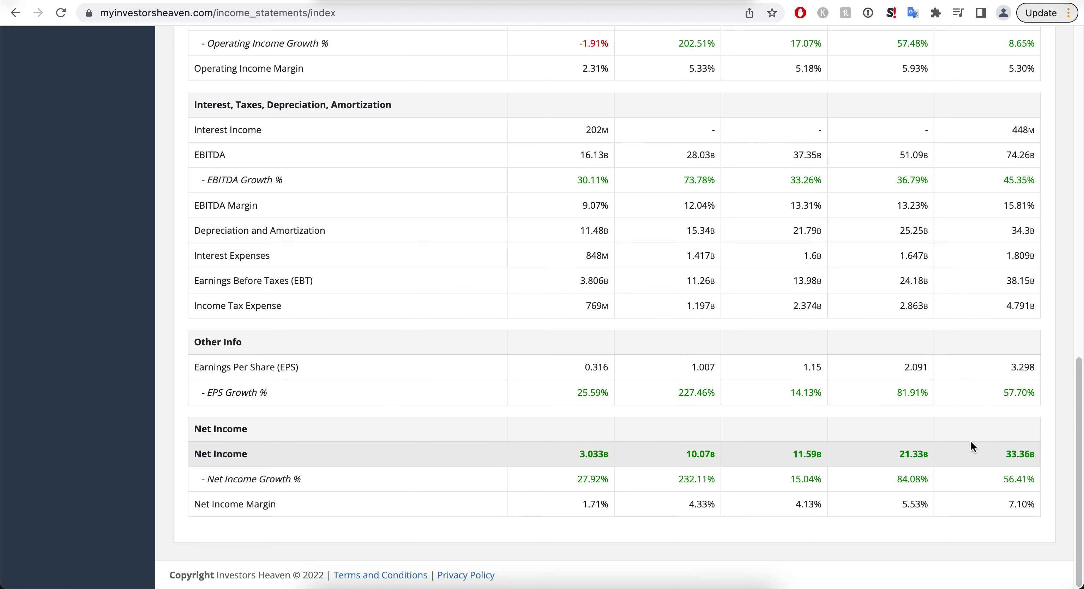
{"action": "scroll", "coordinate": [612, 441], "scroll_direction": "up", "scroll_amount": 20}
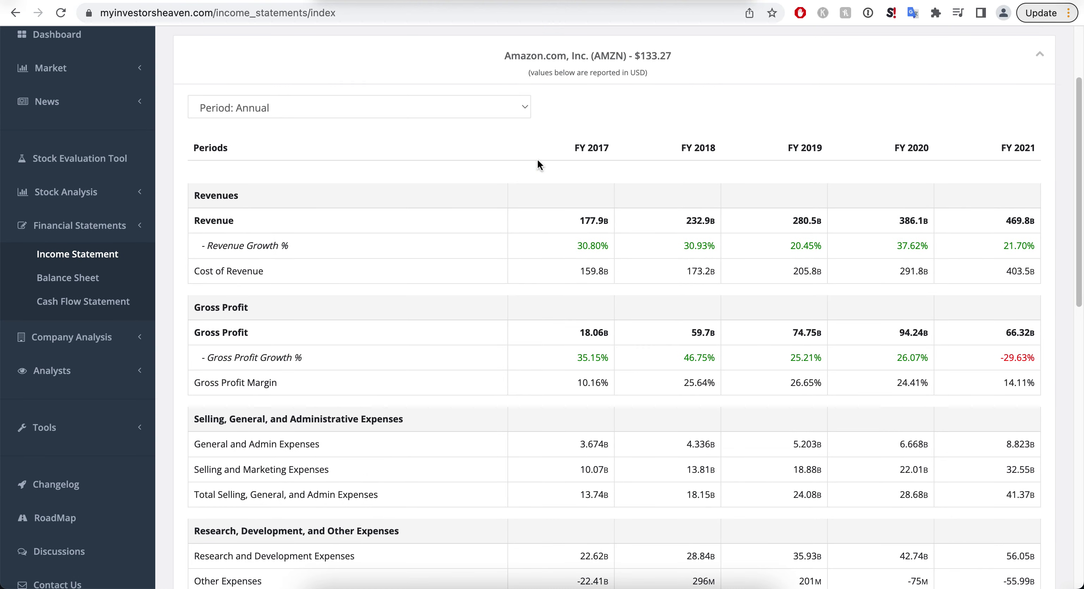
{"action": "left_click", "coordinate": [75, 279]}
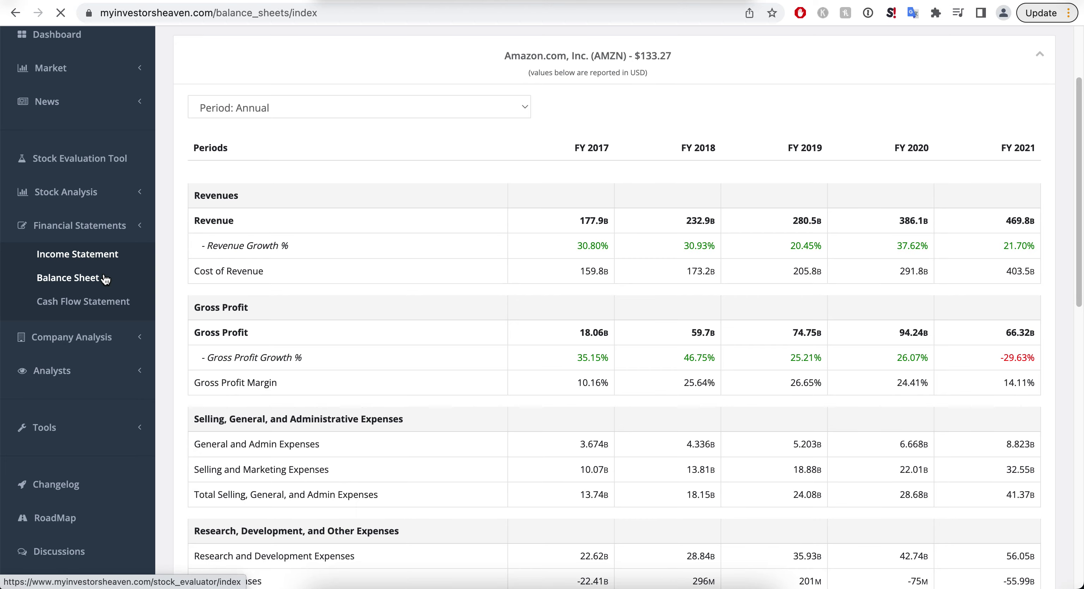
{"action": "scroll", "coordinate": [593, 257], "scroll_direction": "down", "scroll_amount": 20}
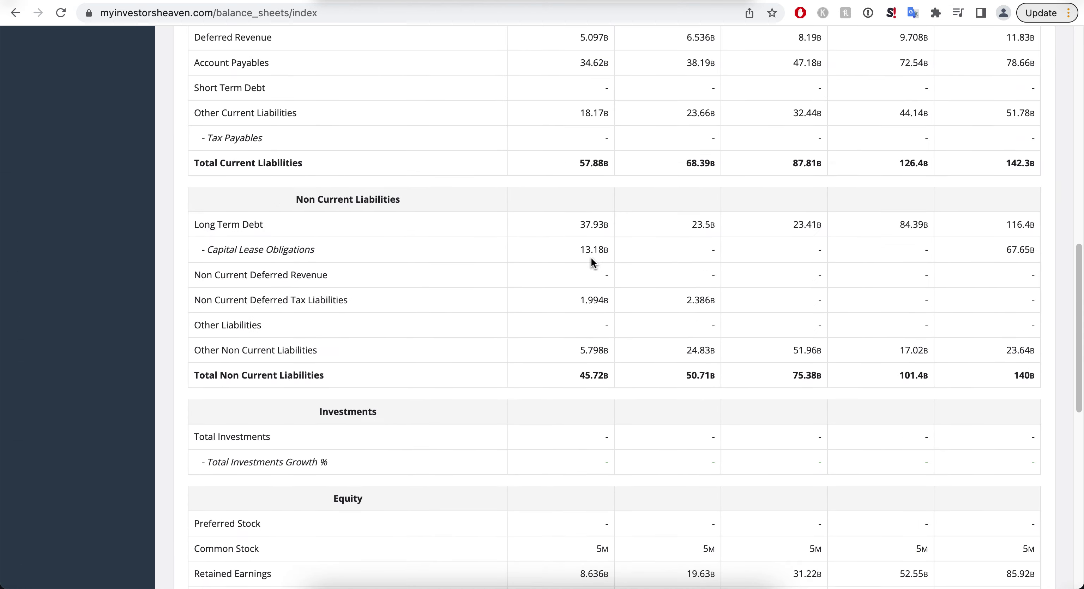
{"action": "scroll", "coordinate": [592, 262], "scroll_direction": "down", "scroll_amount": 2}
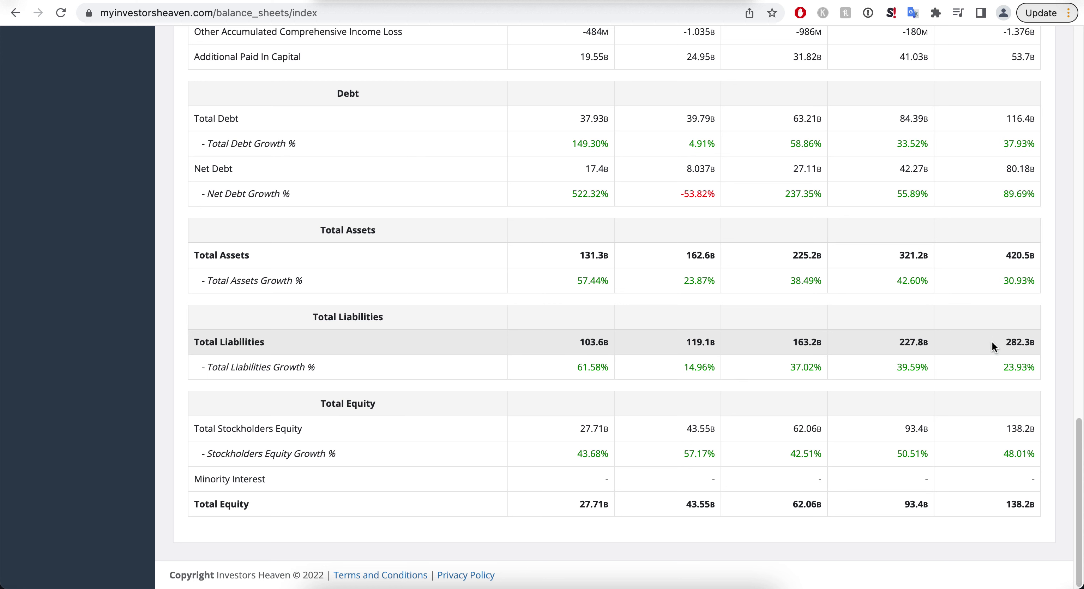
{"action": "left_click_drag", "start_coordinate": [992, 341], "coordinate": [1028, 343]}
{"action": "left_click", "coordinate": [1024, 343]}
{"action": "left_click_drag", "start_coordinate": [1005, 120], "coordinate": [1020, 122]}
{"action": "left_click", "coordinate": [968, 180]}
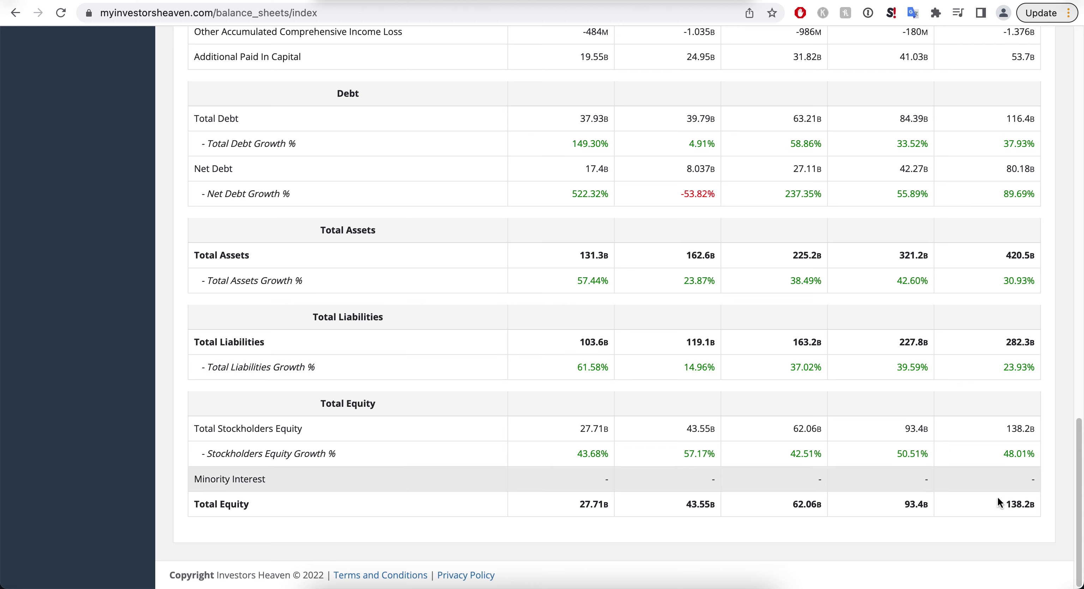
{"action": "left_click_drag", "start_coordinate": [1005, 504], "coordinate": [1024, 509]}
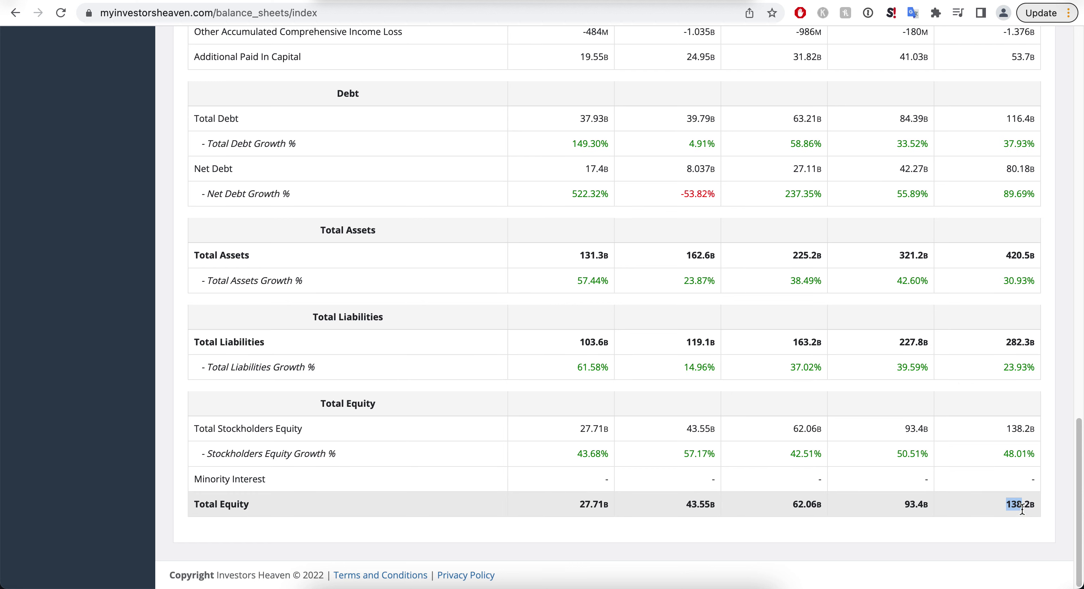
{"action": "left_click_drag", "start_coordinate": [572, 503], "coordinate": [600, 506]}
{"action": "left_click_drag", "start_coordinate": [1006, 504], "coordinate": [1018, 509]}
{"action": "scroll", "coordinate": [642, 385], "scroll_direction": "up", "scroll_amount": 15}
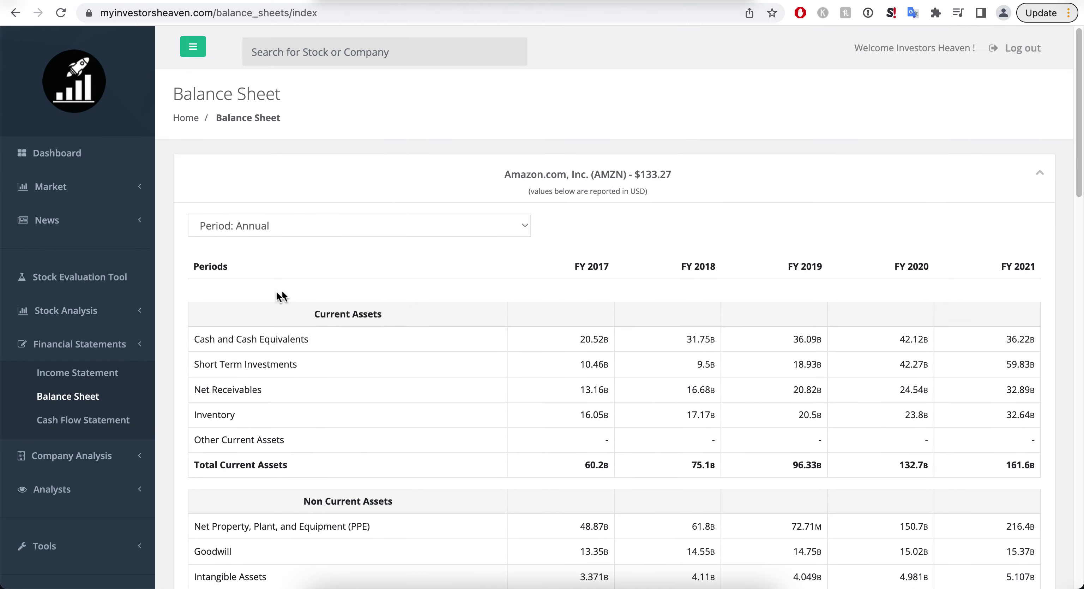
- Open Amazon's Cash Flow Statement and check Net Income and FY 2021 stock compensation of 12.76B
{"action": "left_click", "coordinate": [83, 420]}
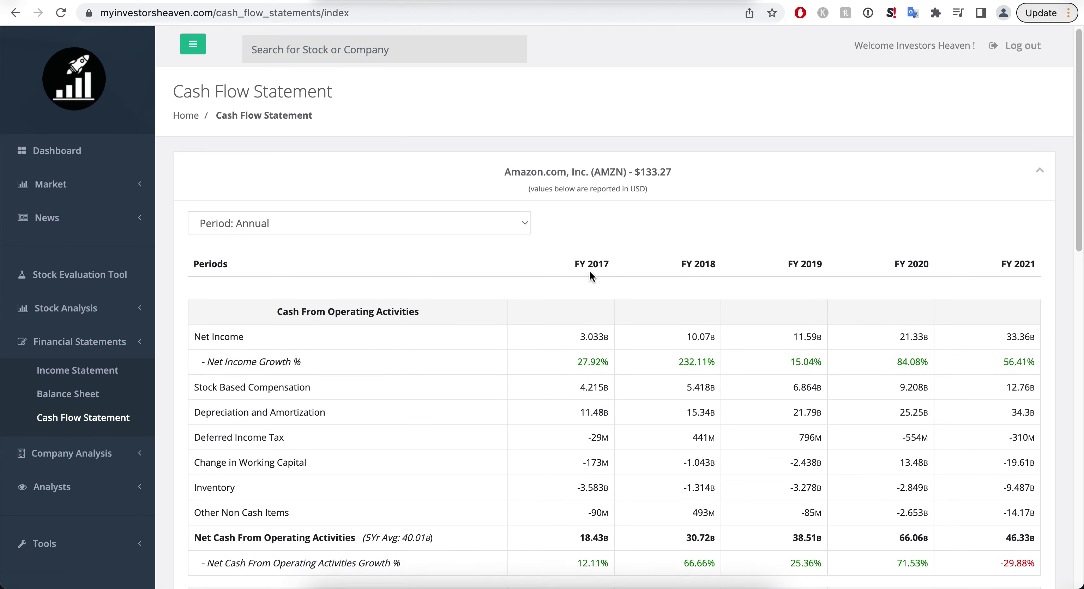
{"action": "scroll", "coordinate": [588, 271], "scroll_direction": "down", "scroll_amount": 5}
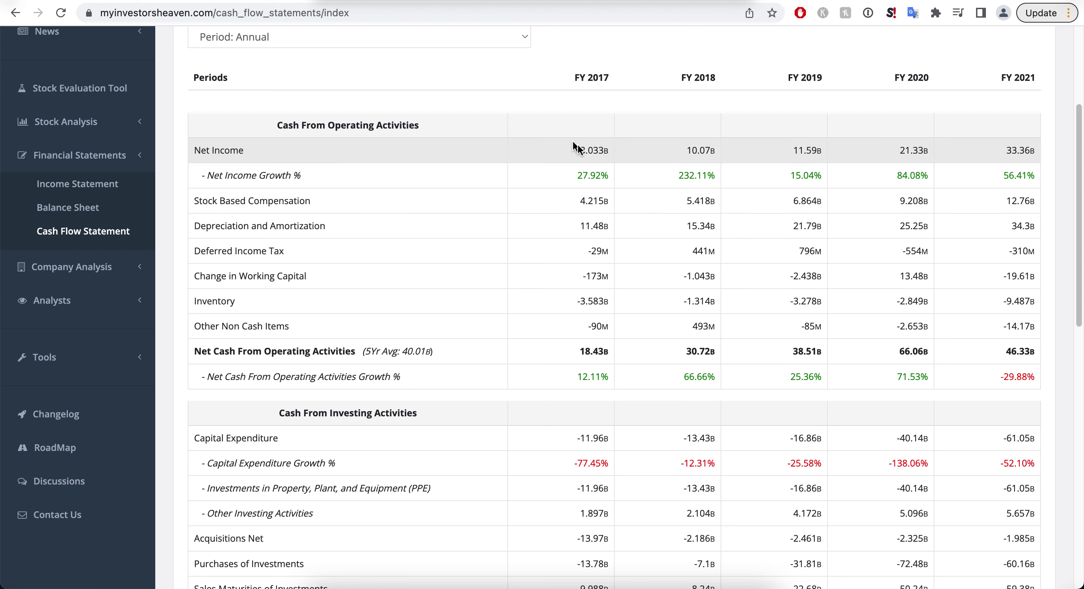
{"action": "left_click_drag", "start_coordinate": [575, 141], "coordinate": [961, 156]}
{"action": "left_click", "coordinate": [963, 154]}
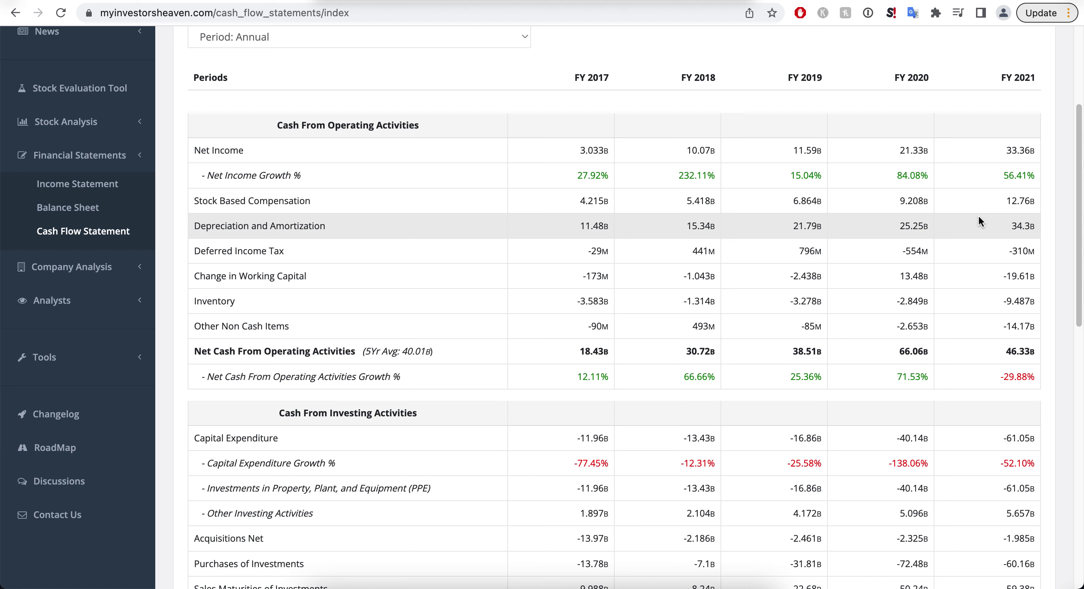
{"action": "left_click_drag", "start_coordinate": [1036, 200], "coordinate": [997, 201]}
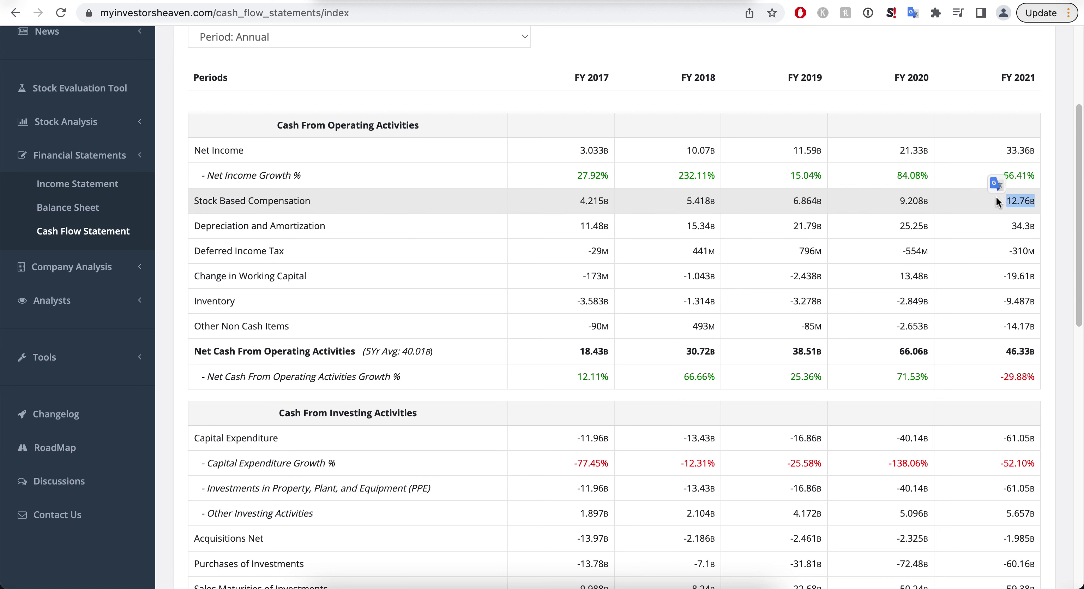
{"action": "left_click", "coordinate": [996, 199]}
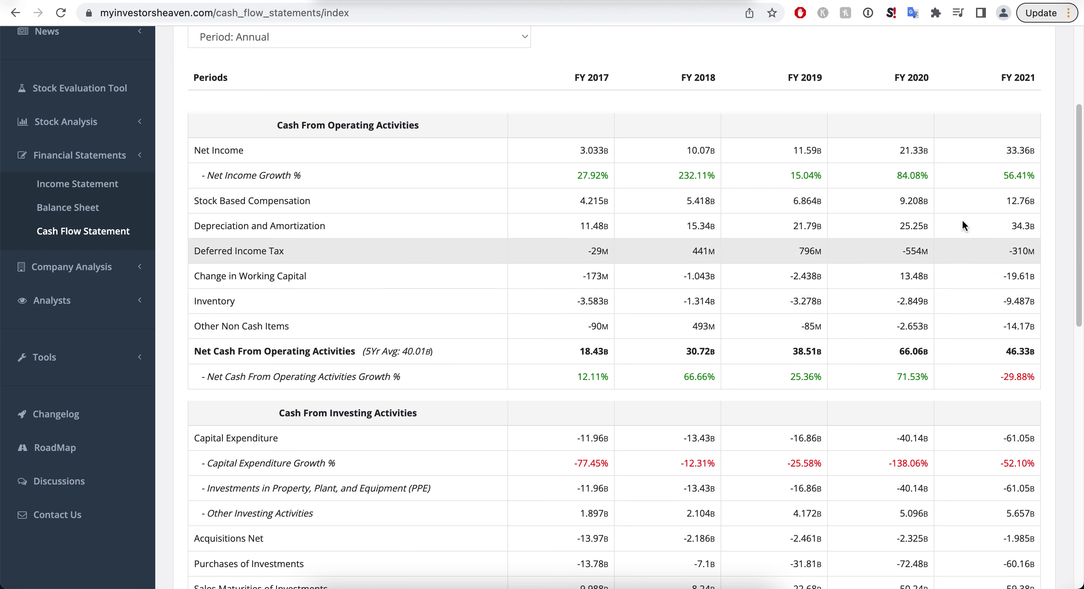
- Check FY 2021 depreciation and amortization of 34.3B and change in working capital of -19.61B
{"action": "left_click_drag", "start_coordinate": [1034, 227], "coordinate": [1010, 226]}
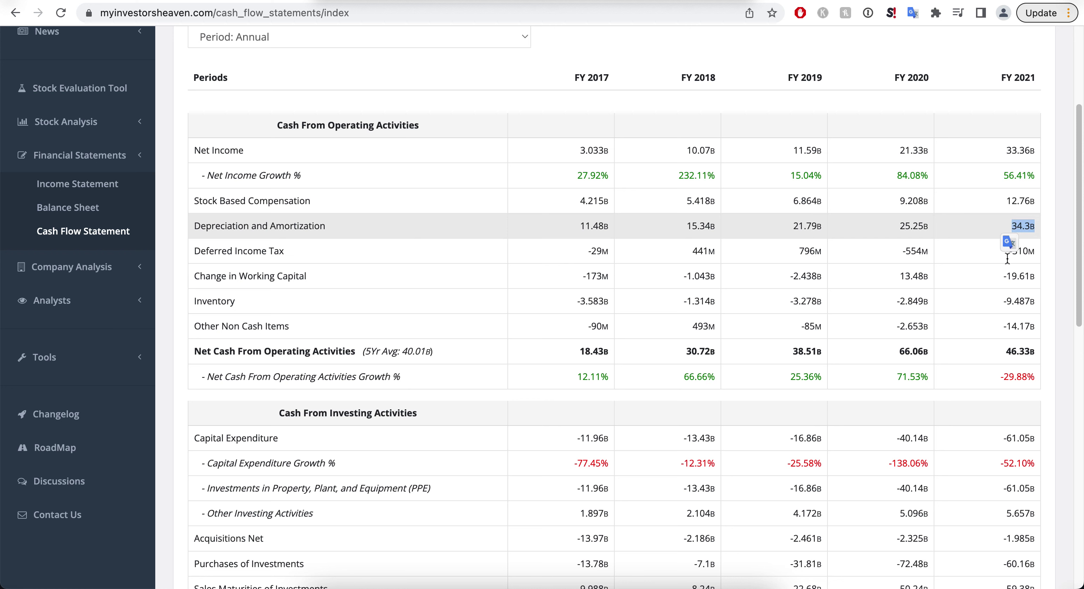
{"action": "left_click", "coordinate": [990, 283]}
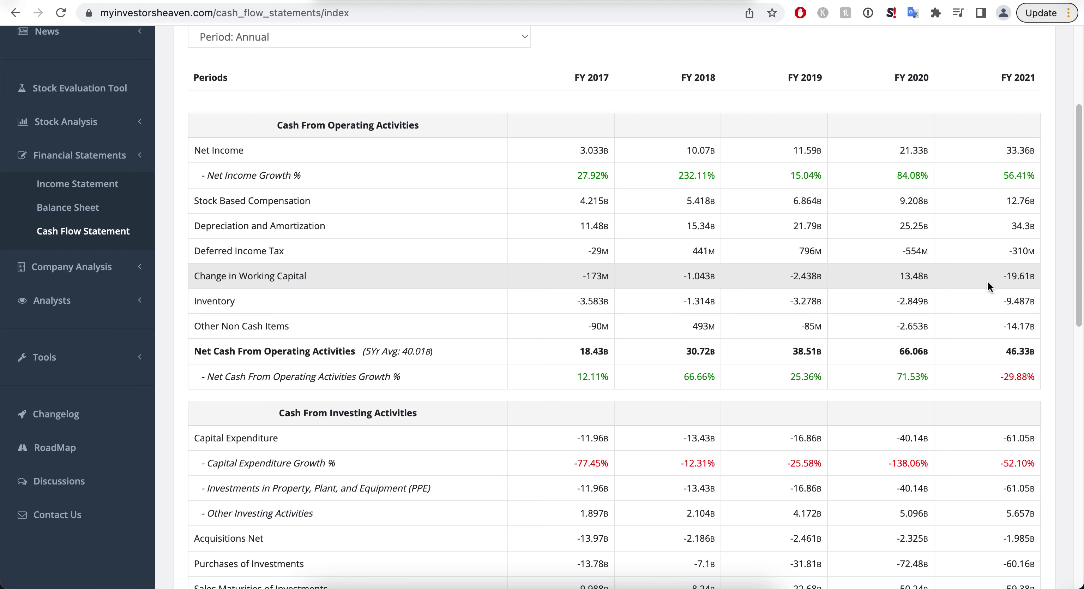
{"action": "left_click_drag", "start_coordinate": [1040, 287], "coordinate": [1001, 279]}
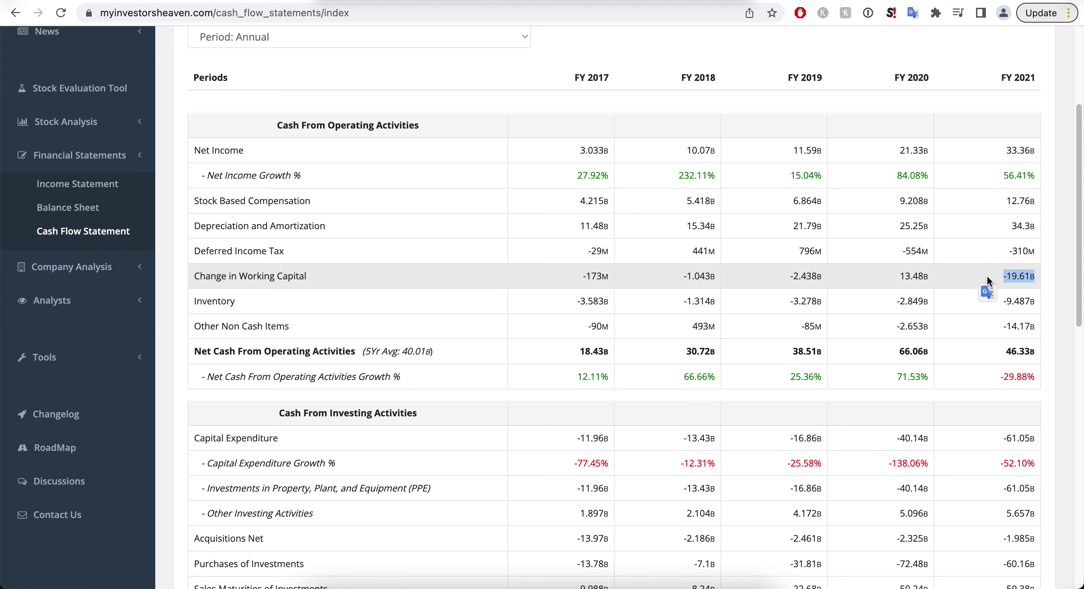
{"action": "left_click", "coordinate": [982, 278]}
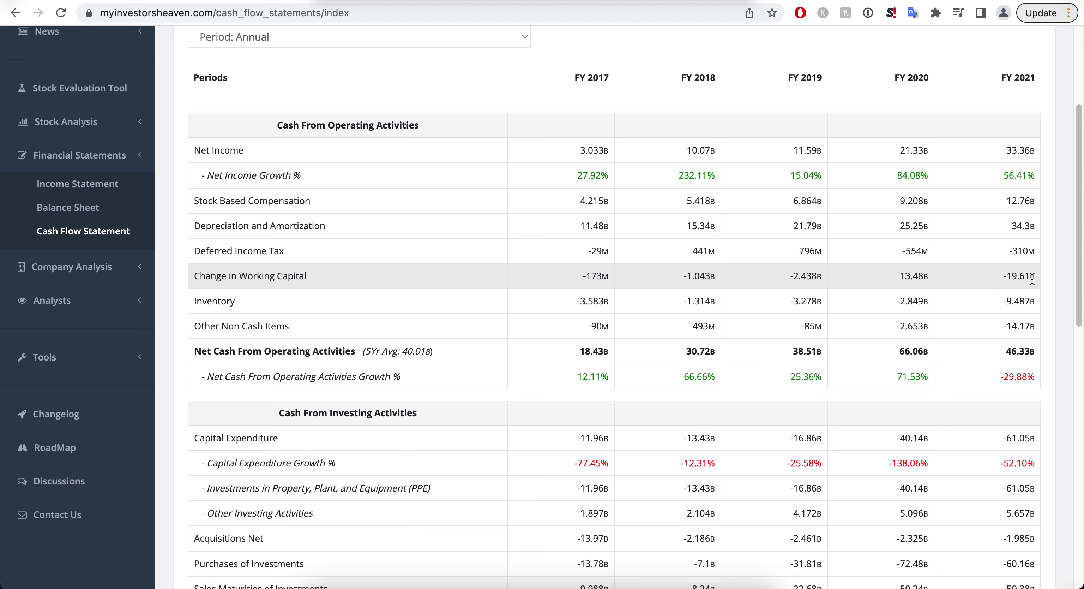
{"action": "left_click_drag", "start_coordinate": [1031, 277], "coordinate": [1004, 276]}
{"action": "left_click", "coordinate": [1005, 277]}
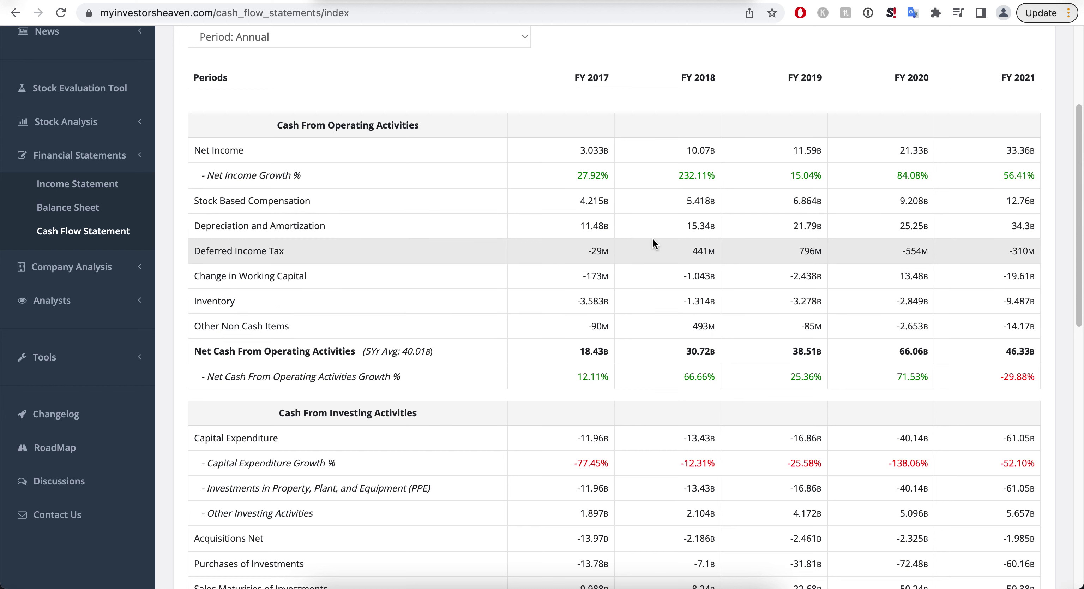
- On the Balance Sheet, check current assets 161.6B, non-current assets 188.5B and current liabilities 126.4B/142.3B, then return to Cash Flow
{"action": "left_click", "coordinate": [114, 216]}
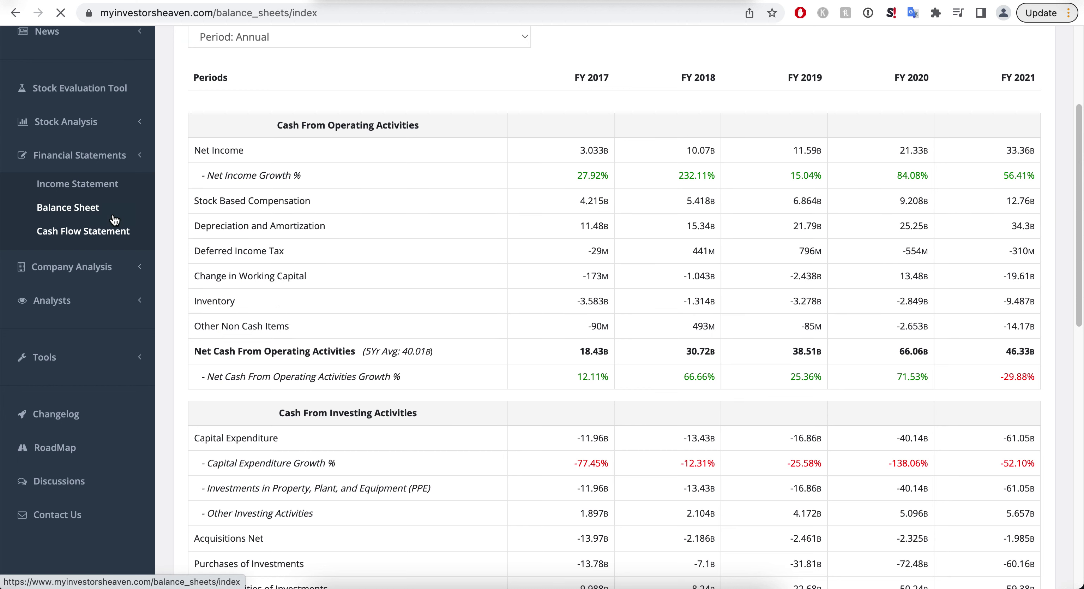
{"action": "scroll", "coordinate": [796, 293], "scroll_direction": "down", "scroll_amount": 4}
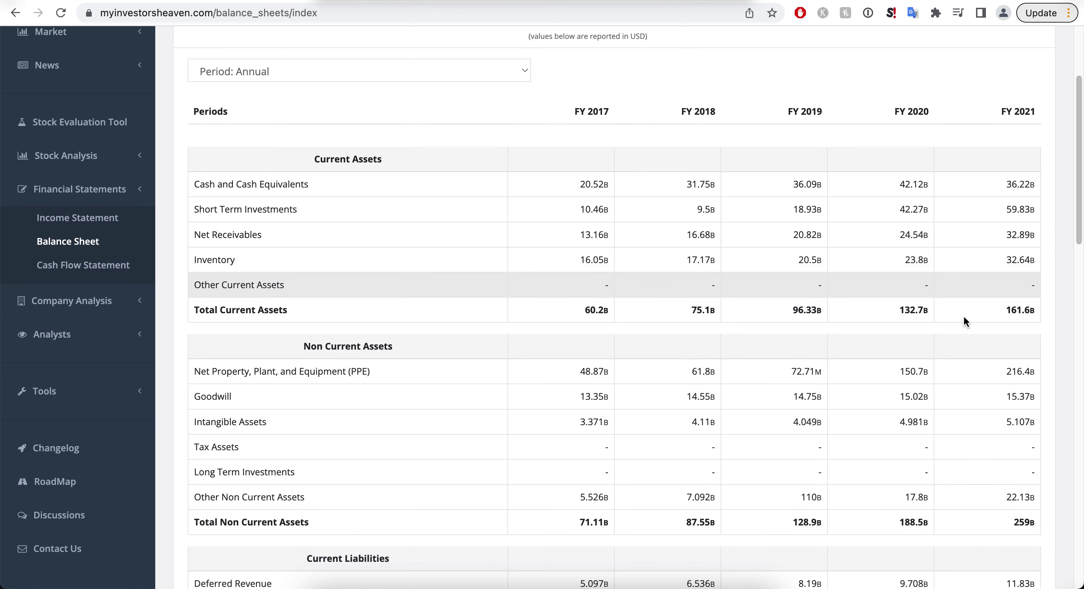
{"action": "scroll", "coordinate": [896, 242], "scroll_direction": "down", "scroll_amount": 3}
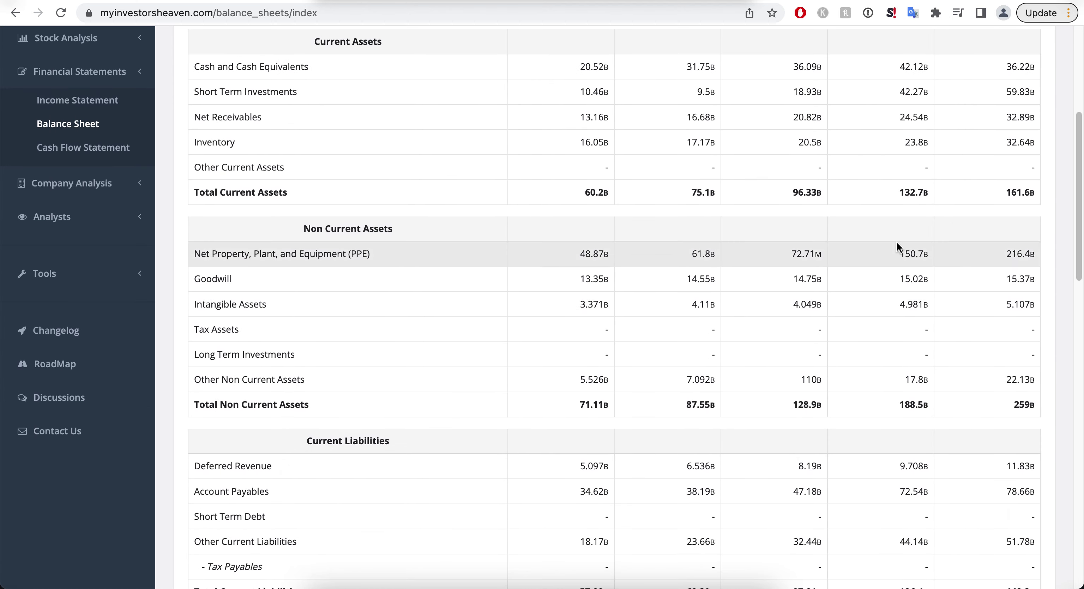
{"action": "left_click_drag", "start_coordinate": [976, 195], "coordinate": [1037, 194]}
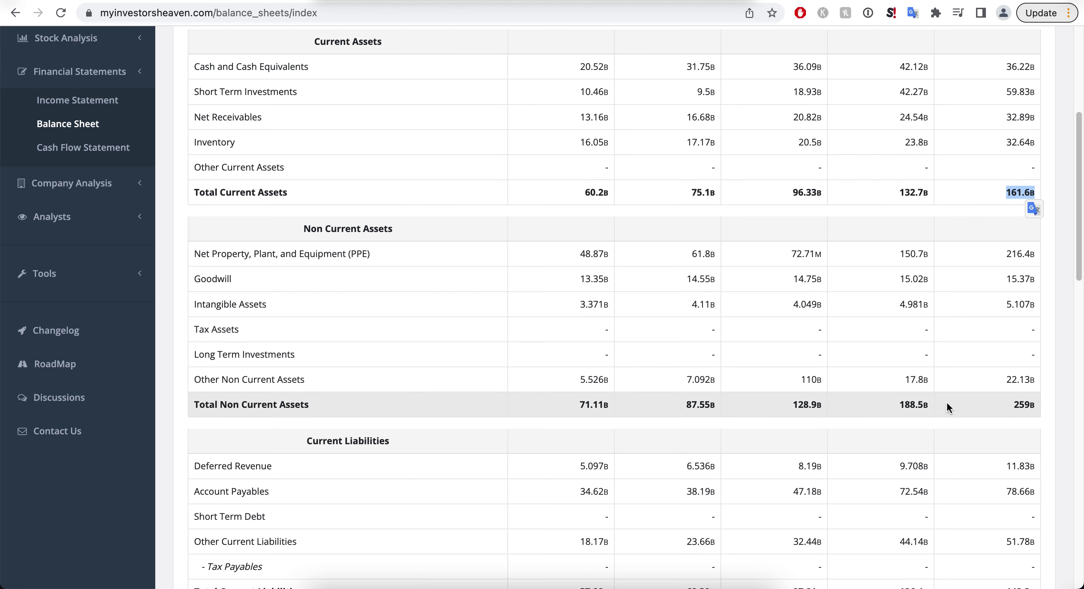
{"action": "left_click_drag", "start_coordinate": [905, 406], "coordinate": [928, 407]}
{"action": "scroll", "coordinate": [848, 366], "scroll_direction": "down", "scroll_amount": 5}
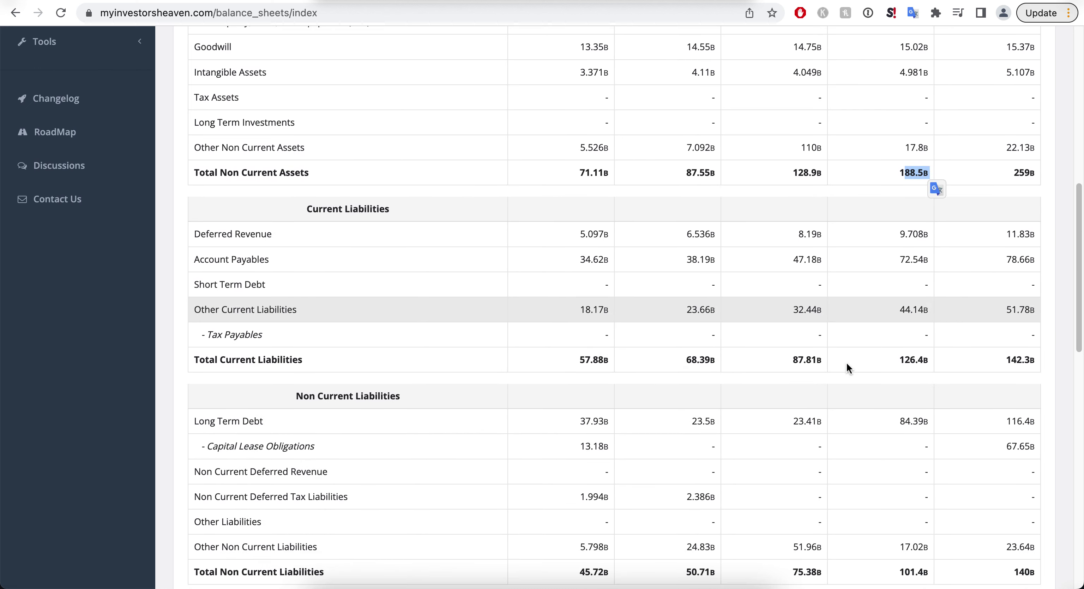
{"action": "left_click_drag", "start_coordinate": [899, 359], "coordinate": [928, 360]}
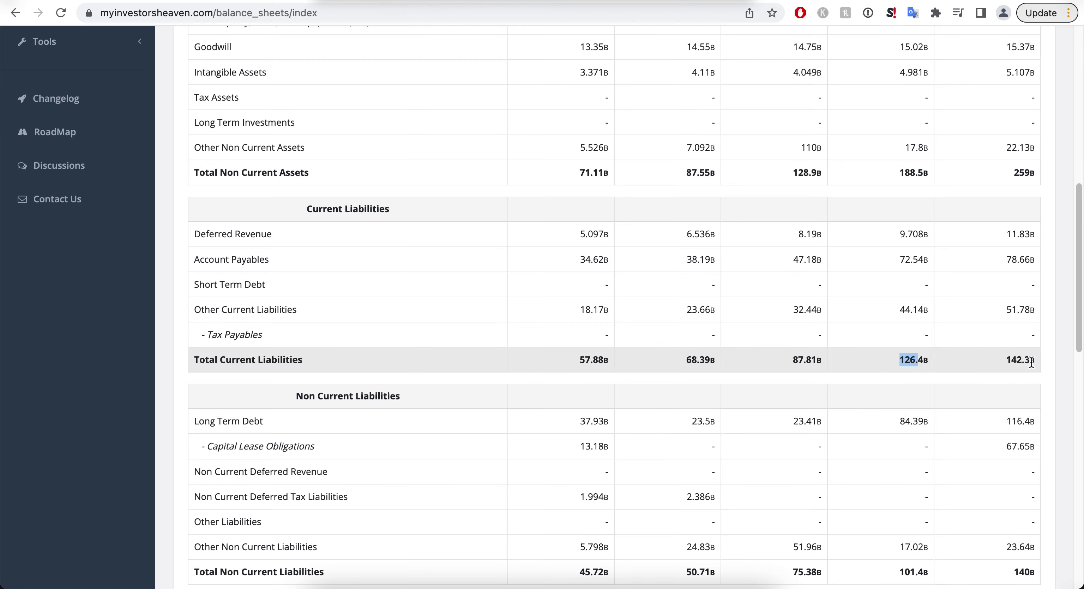
{"action": "left_click_drag", "start_coordinate": [1036, 360], "coordinate": [975, 357]}
{"action": "scroll", "coordinate": [926, 341], "scroll_direction": "up", "scroll_amount": 12}
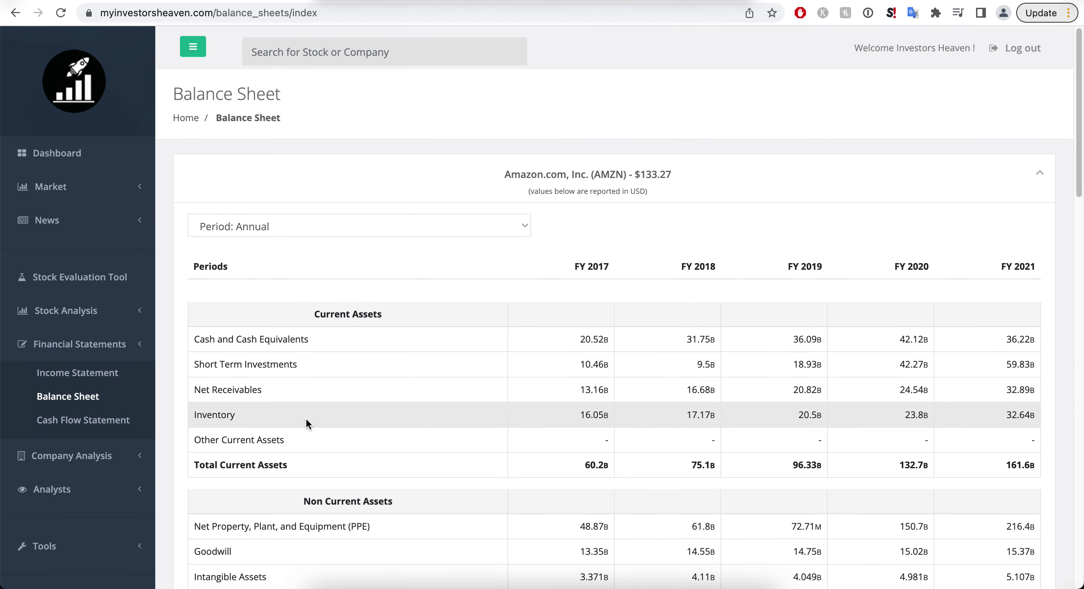
{"action": "left_click", "coordinate": [120, 418]}
{"action": "scroll", "coordinate": [754, 348], "scroll_direction": "down", "scroll_amount": 5}
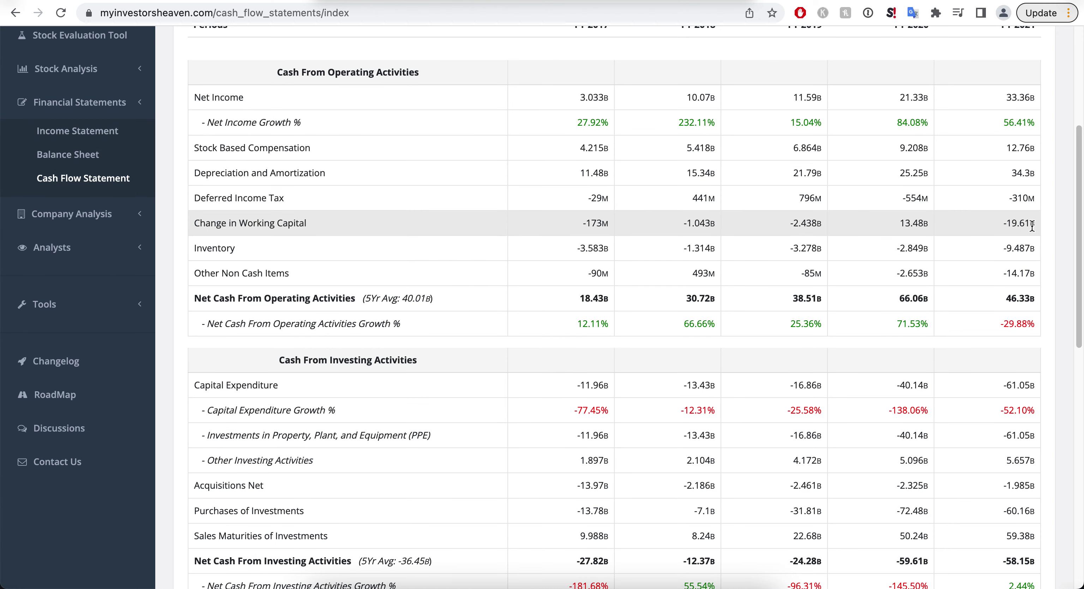
{"action": "left_click_drag", "start_coordinate": [1036, 223], "coordinate": [1004, 223]}
{"action": "scroll", "coordinate": [868, 213], "scroll_direction": "down", "scroll_amount": 2}
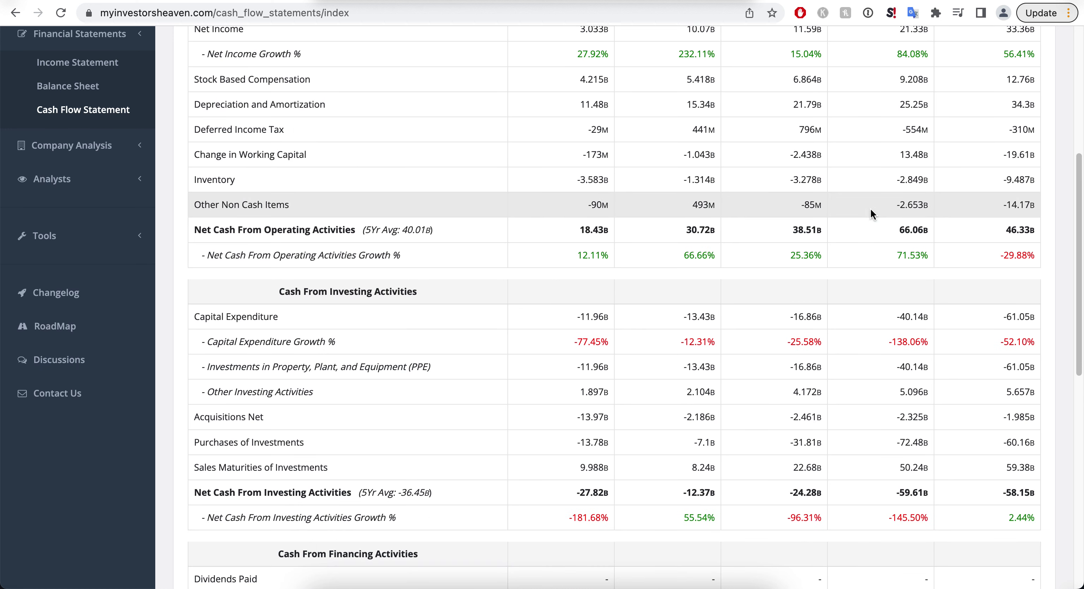
{"action": "scroll", "coordinate": [848, 211], "scroll_direction": "down", "scroll_amount": 1}
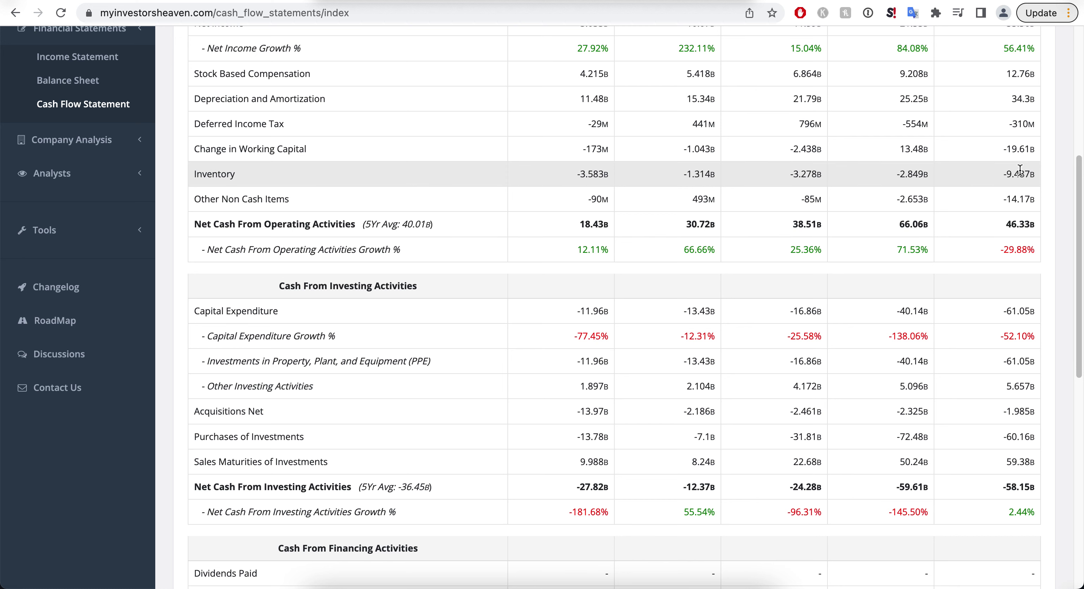
{"action": "scroll", "coordinate": [1015, 190], "scroll_direction": "down", "scroll_amount": 2}
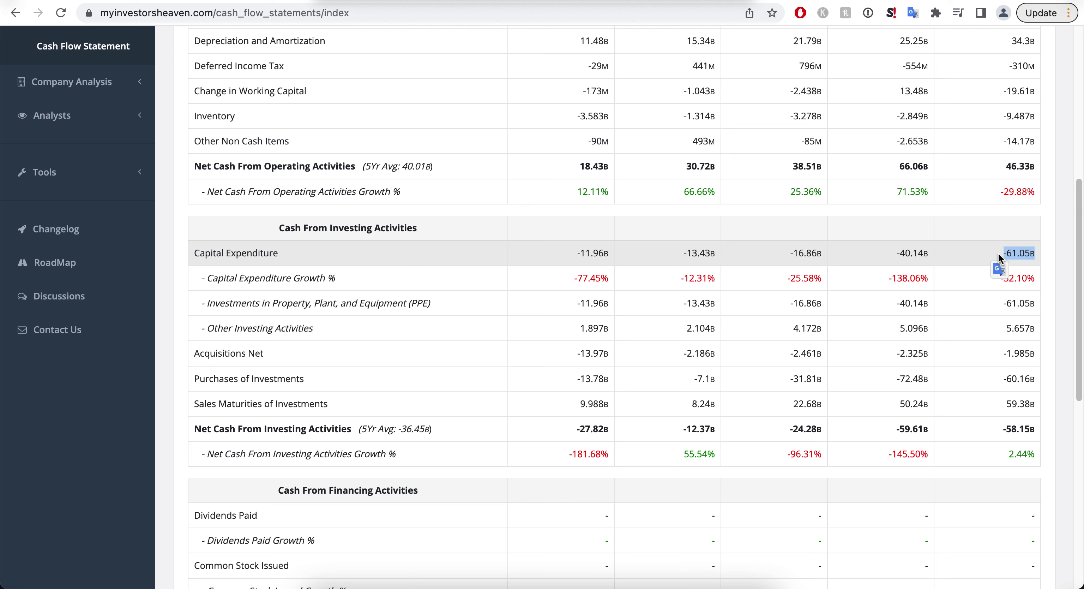
{"action": "triple_click", "coordinate": [584, 253]}
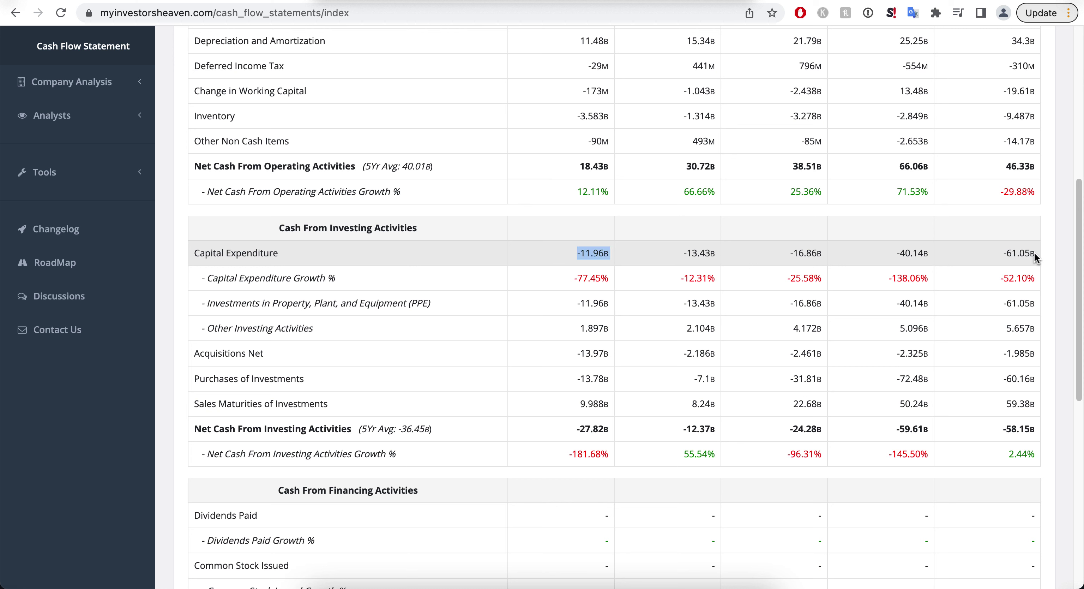
{"action": "left_click", "coordinate": [590, 256]}
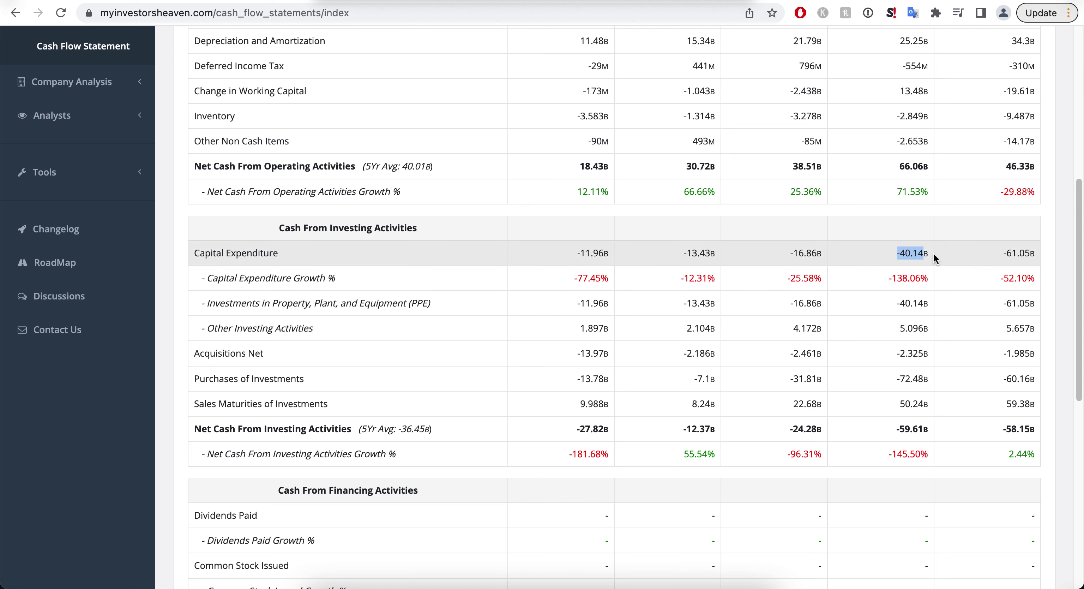
{"action": "left_click", "coordinate": [1010, 251]}
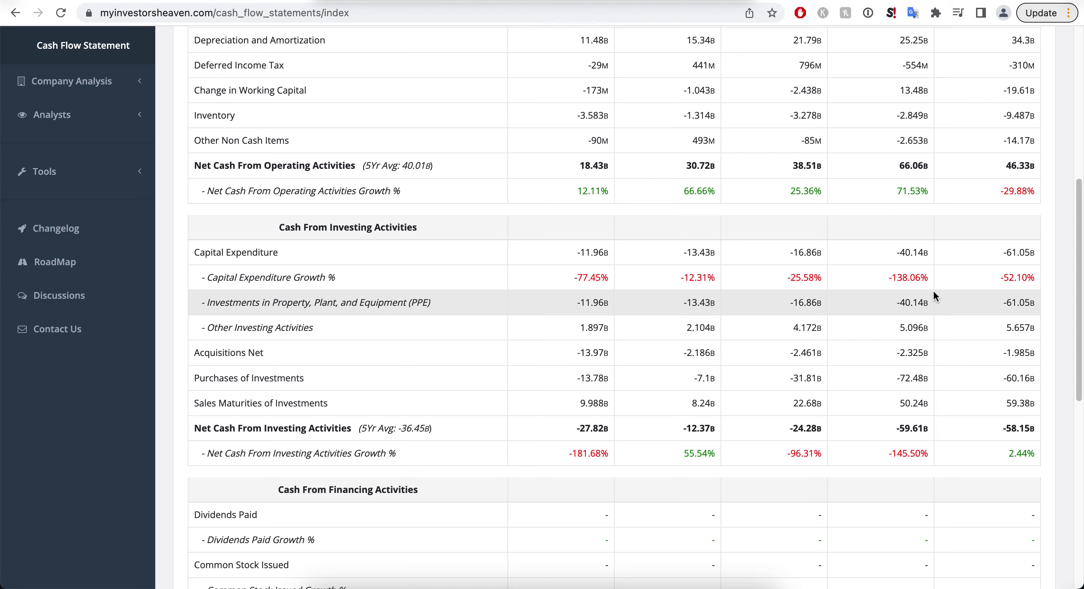
{"action": "scroll", "coordinate": [934, 292], "scroll_direction": "down", "scroll_amount": 1}
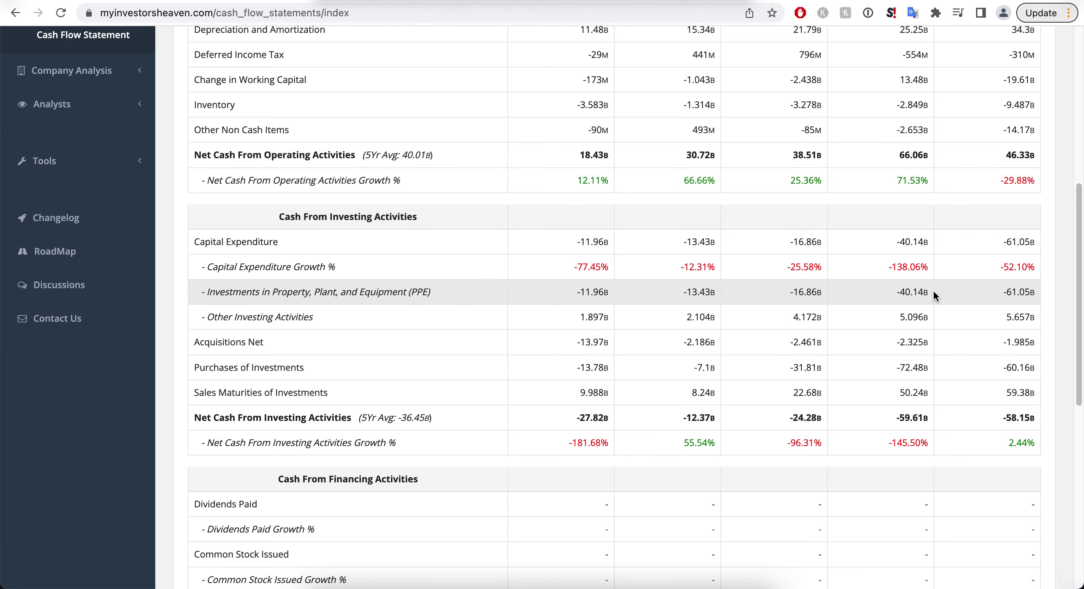
{"action": "left_click_drag", "start_coordinate": [1018, 243], "coordinate": [1005, 243]}
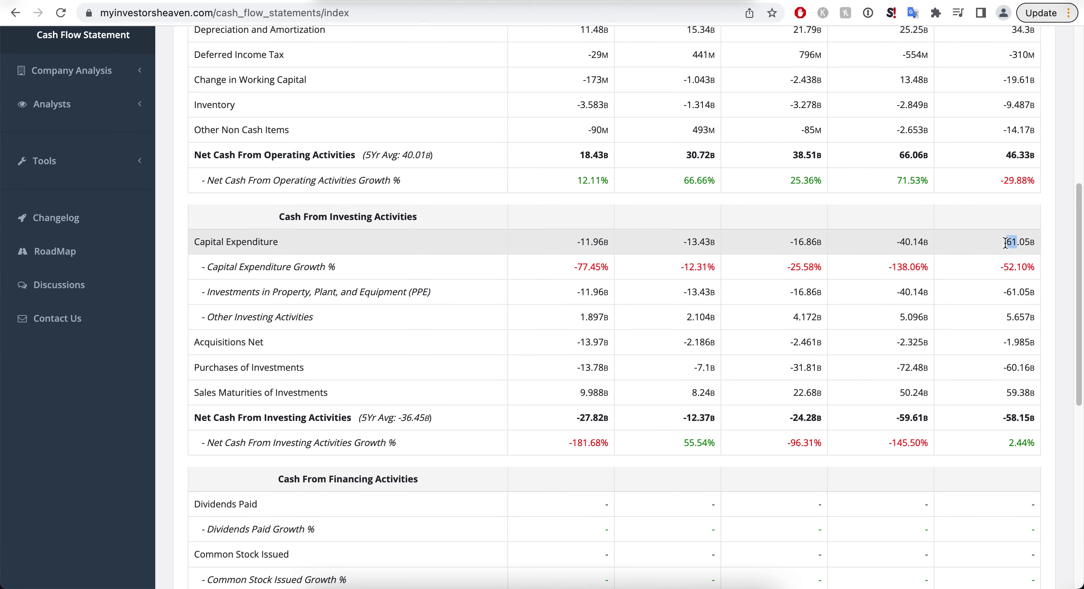
{"action": "left_click", "coordinate": [1005, 244]}
{"action": "scroll", "coordinate": [996, 241], "scroll_direction": "down", "scroll_amount": 5}
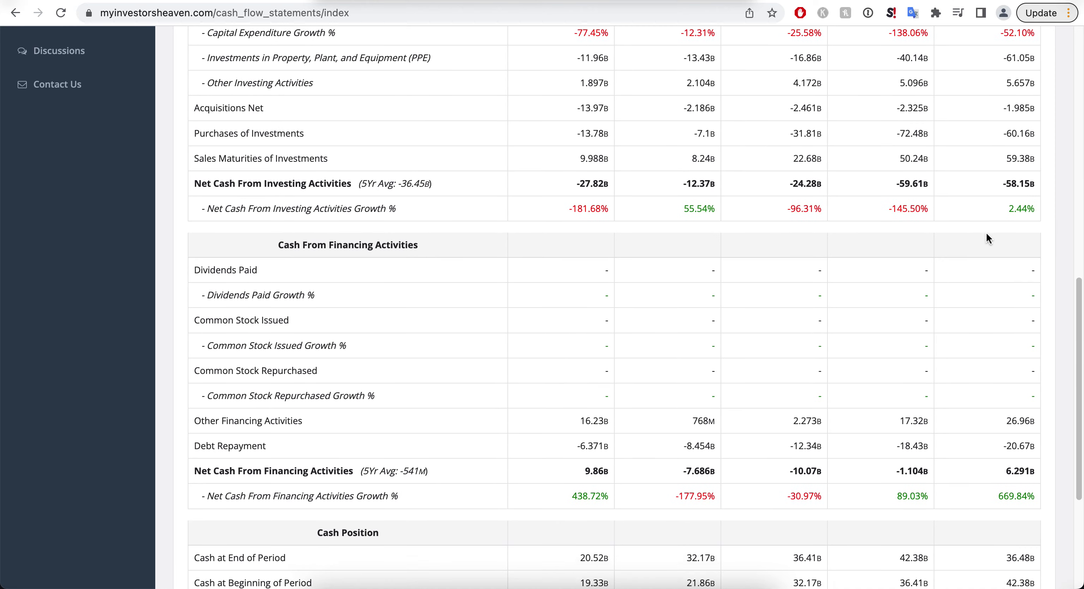
{"action": "scroll", "coordinate": [988, 238], "scroll_direction": "down", "scroll_amount": 4}
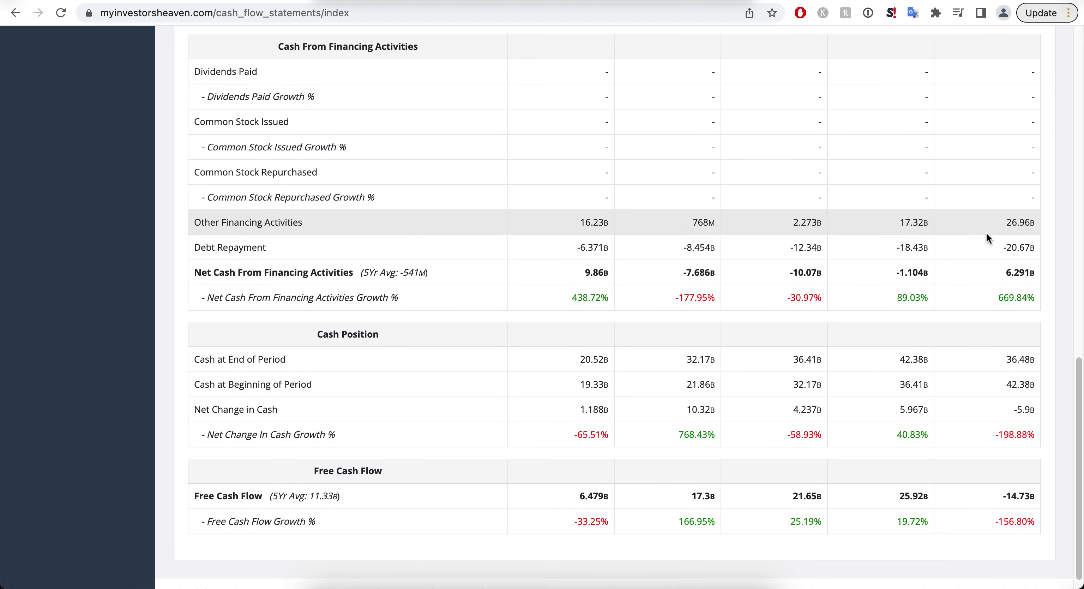
{"action": "left_click_drag", "start_coordinate": [1025, 359], "coordinate": [1003, 360]}
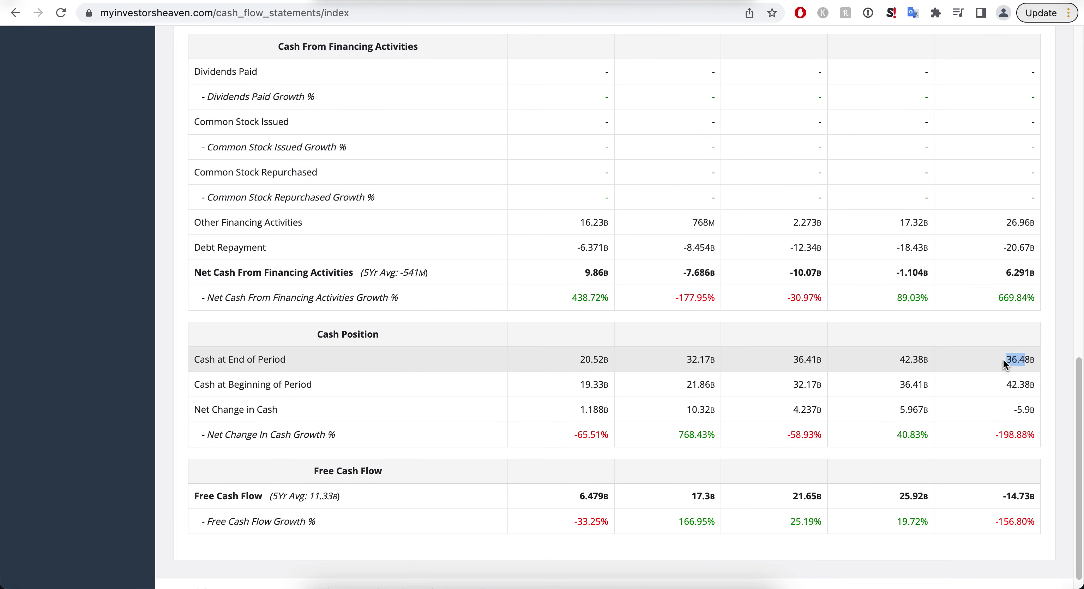
{"action": "left_click", "coordinate": [1003, 359]}
{"action": "scroll", "coordinate": [968, 341], "scroll_direction": "down", "scroll_amount": 1}
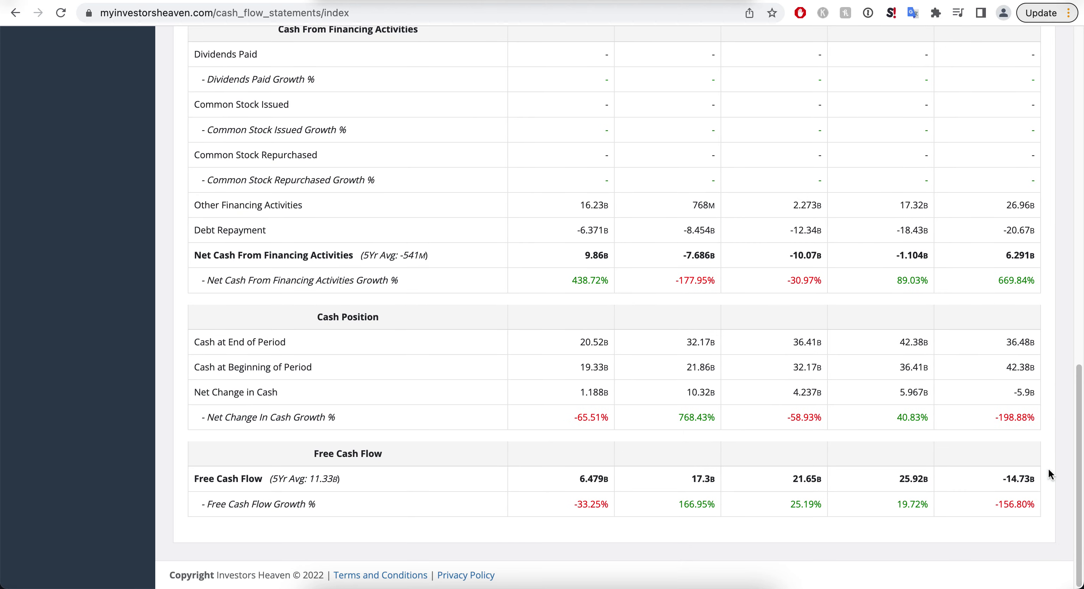
{"action": "left_click_drag", "start_coordinate": [1034, 479], "coordinate": [1003, 473]}
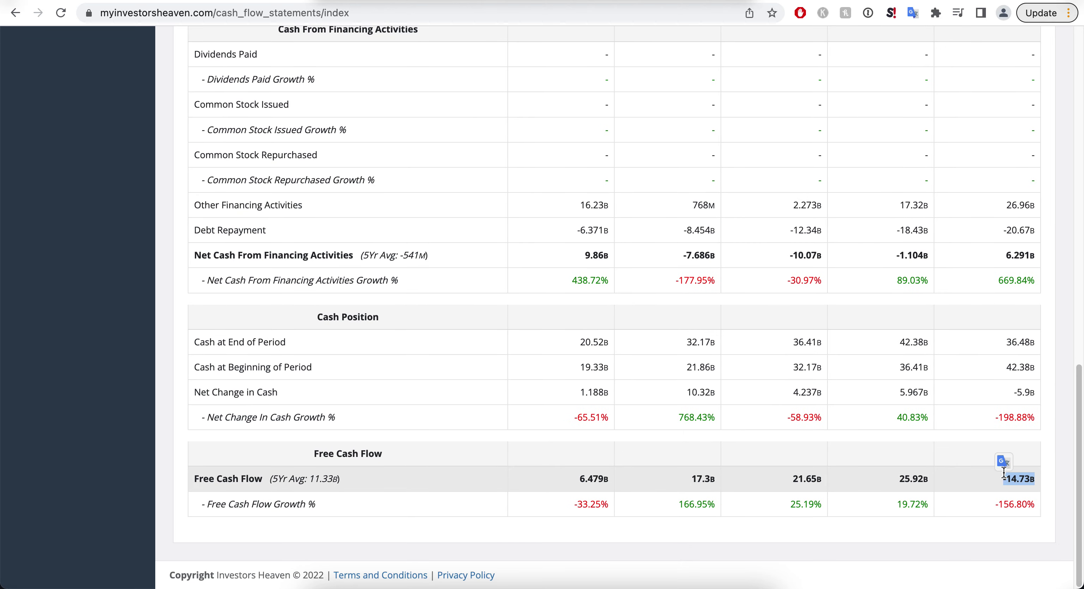
{"action": "left_click", "coordinate": [938, 412]}
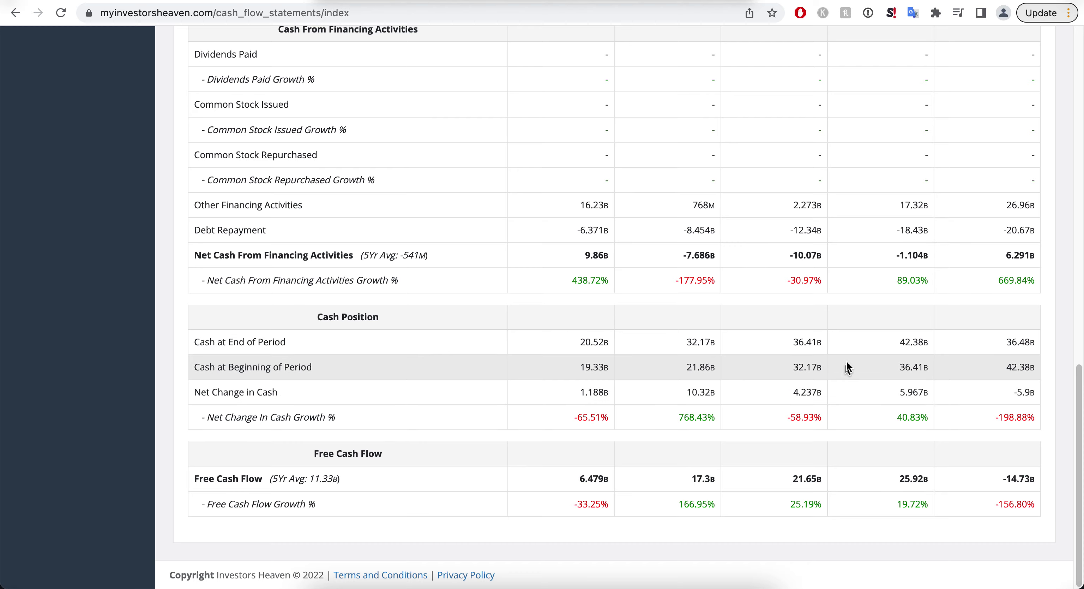
{"action": "scroll", "coordinate": [820, 352], "scroll_direction": "up", "scroll_amount": 10}
{"action": "scroll", "coordinate": [791, 349], "scroll_direction": "up", "scroll_amount": 10}
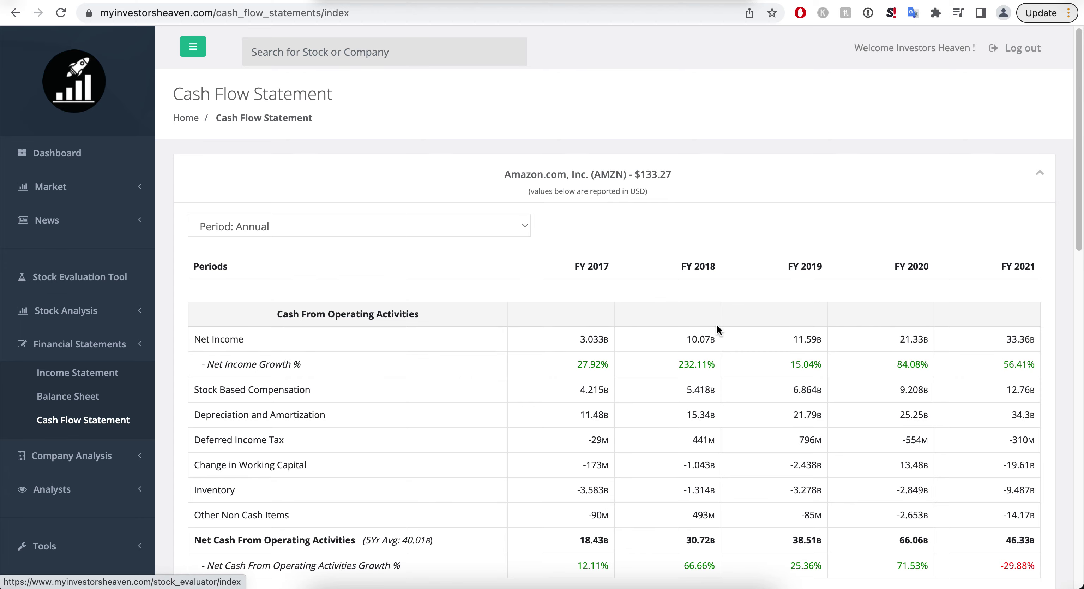
{"action": "scroll", "coordinate": [755, 331], "scroll_direction": "down", "scroll_amount": 20}
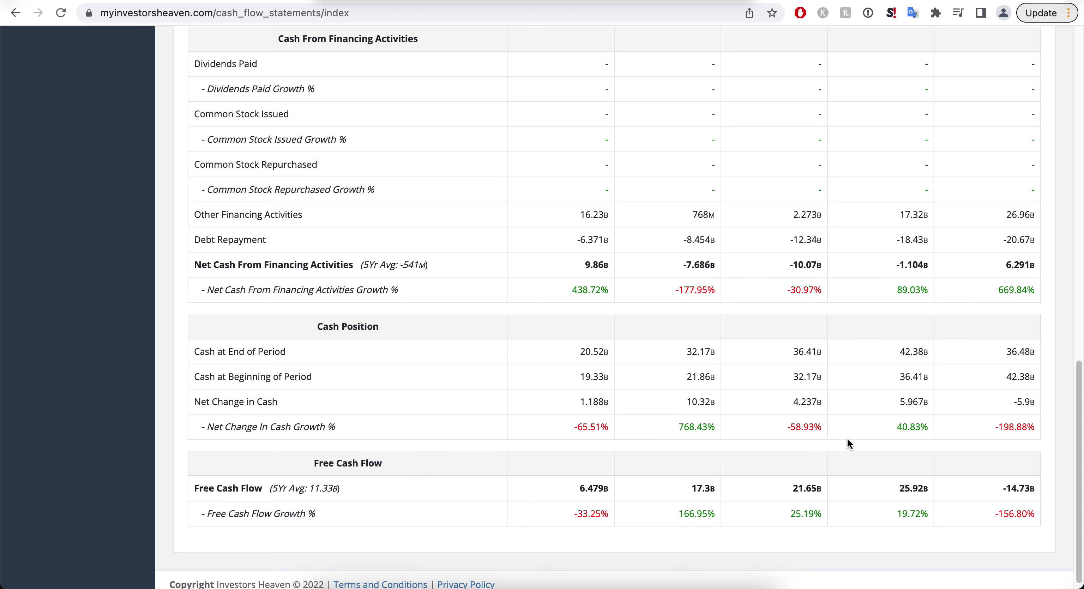
{"action": "scroll", "coordinate": [744, 318], "scroll_direction": "up", "scroll_amount": 18}
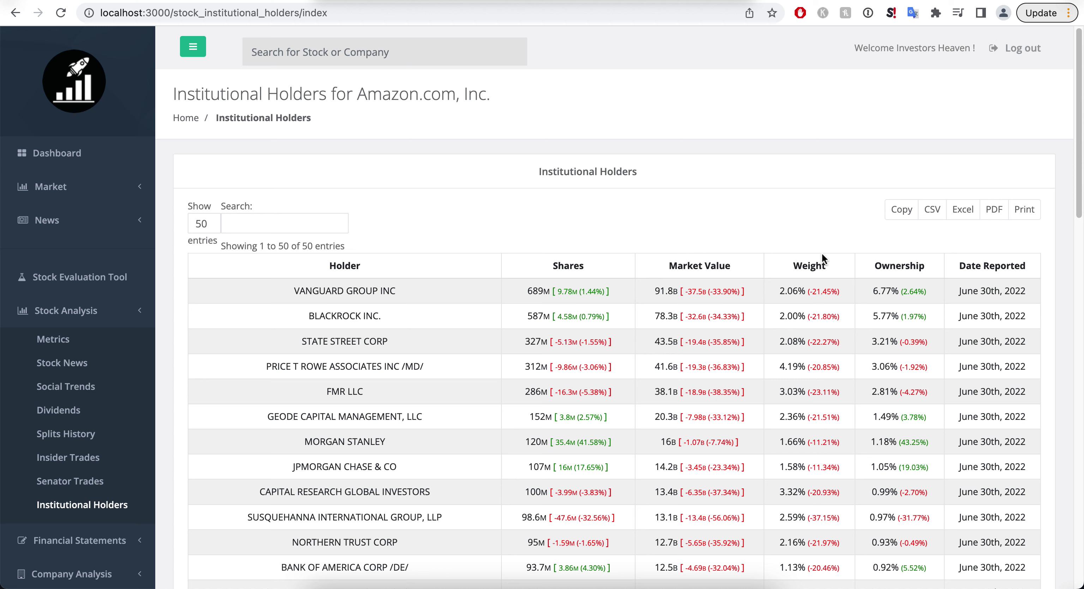
{"action": "left_click_drag", "start_coordinate": [928, 290], "coordinate": [872, 291]}
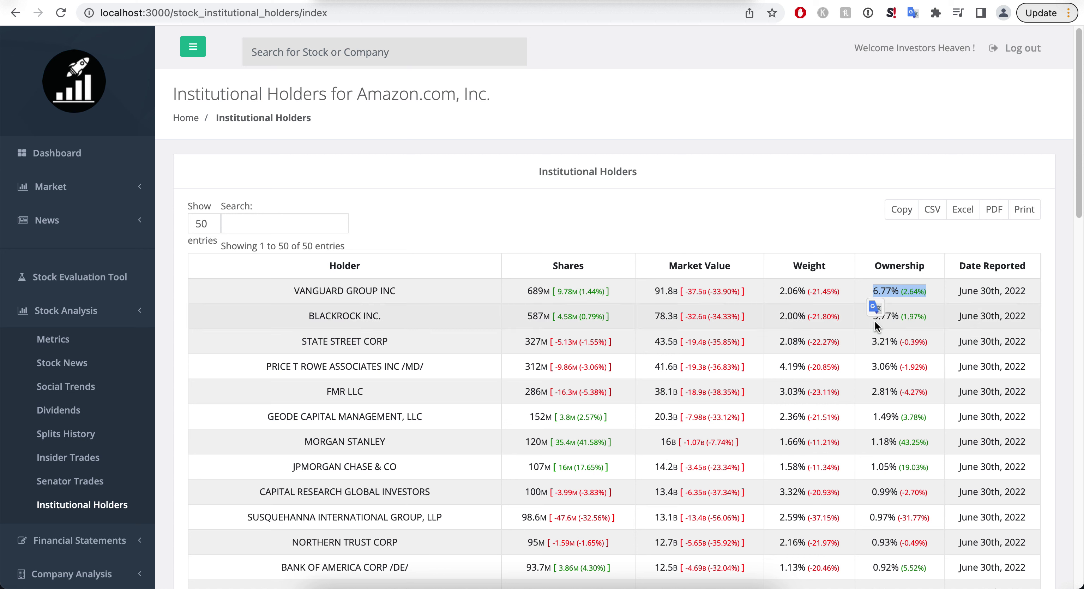
{"action": "left_click", "coordinate": [925, 314]}
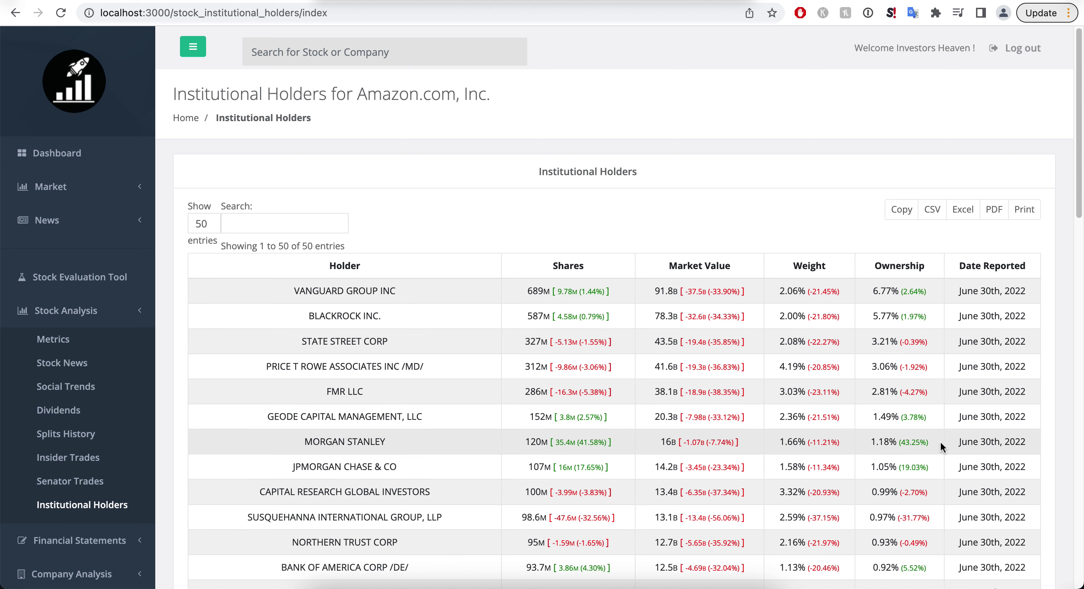
{"action": "left_click_drag", "start_coordinate": [929, 442], "coordinate": [878, 439]}
{"action": "left_click", "coordinate": [902, 451]}
{"action": "scroll", "coordinate": [887, 381], "scroll_direction": "down", "scroll_amount": 7}
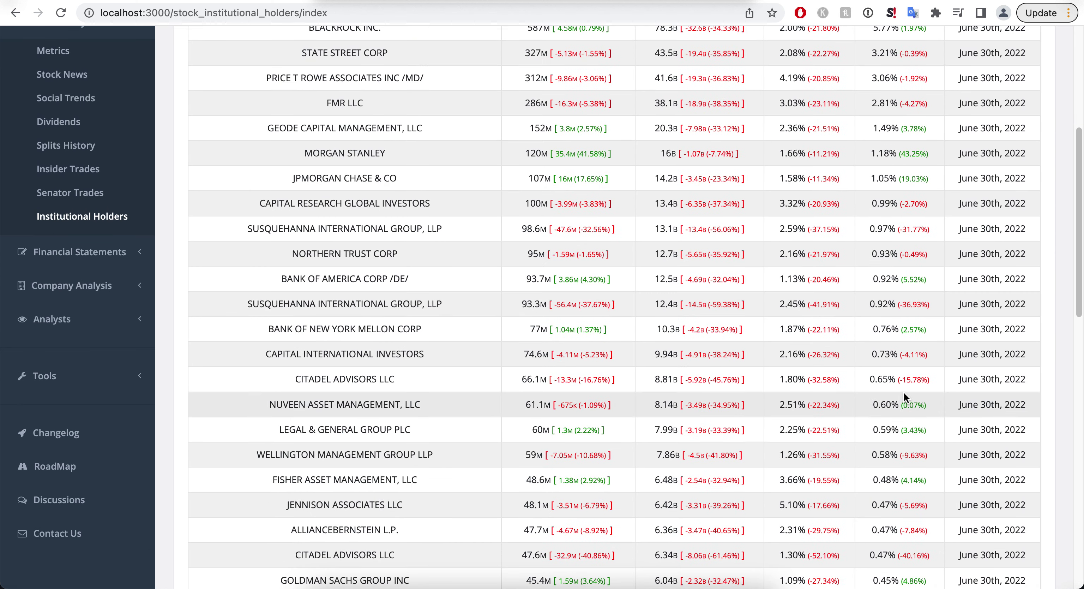
{"action": "scroll", "coordinate": [908, 424], "scroll_direction": "up", "scroll_amount": 4}
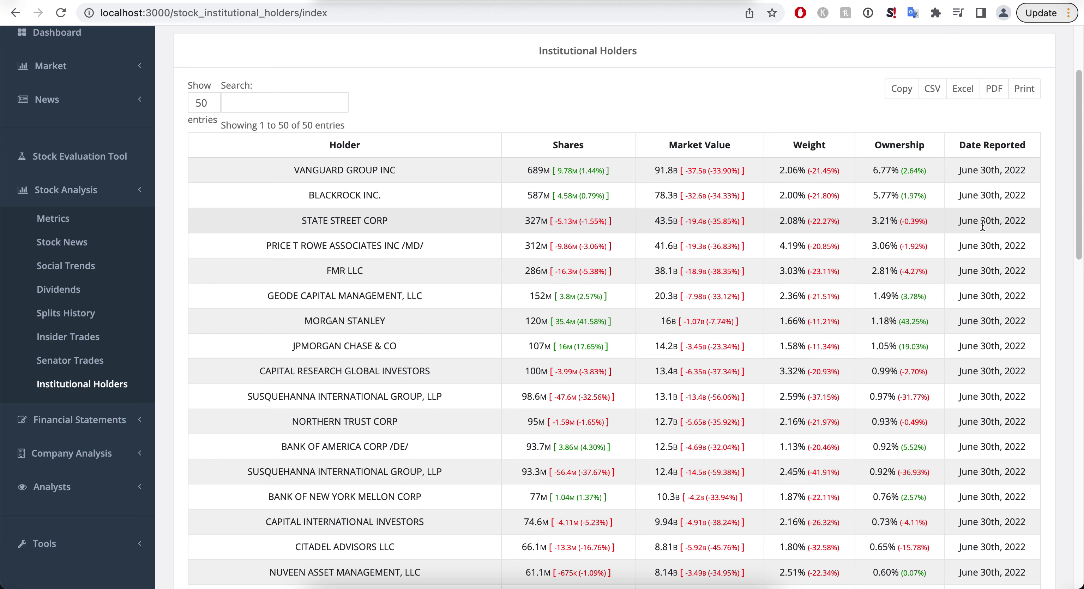
{"action": "left_click", "coordinate": [567, 145]}
{"action": "left_click", "coordinate": [567, 146]}
{"action": "left_click", "coordinate": [590, 146]}
{"action": "left_click", "coordinate": [589, 146]}
{"action": "left_click_drag", "start_coordinate": [527, 170], "coordinate": [539, 170]}
{"action": "left_click_drag", "start_coordinate": [270, 174], "coordinate": [327, 170]}
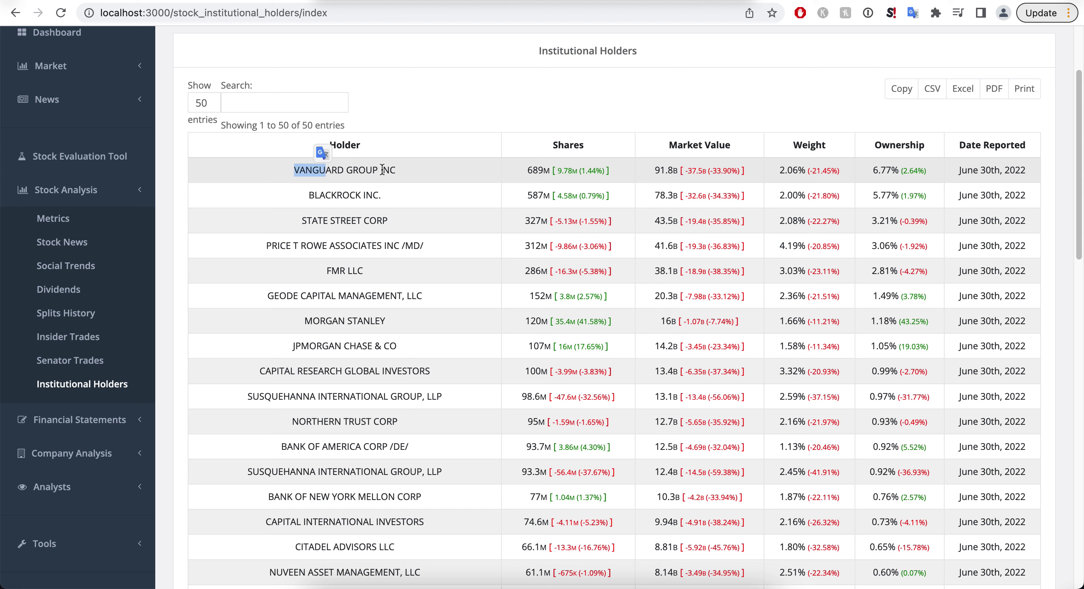
{"action": "left_click", "coordinate": [312, 196]}
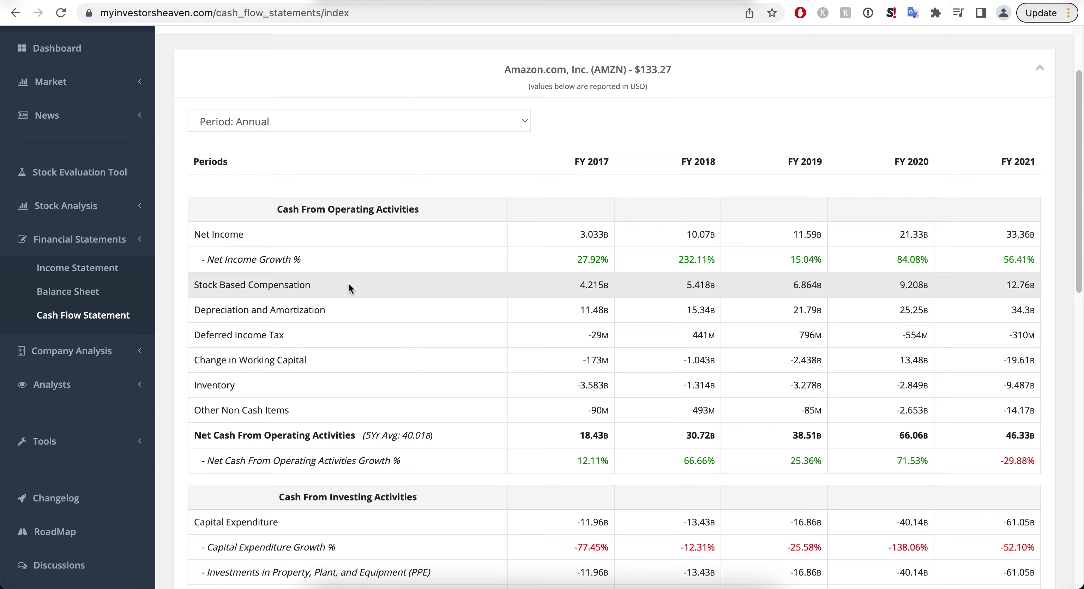
{"action": "scroll", "coordinate": [348, 282], "scroll_direction": "up", "scroll_amount": 3}
{"action": "left_click", "coordinate": [74, 276]}
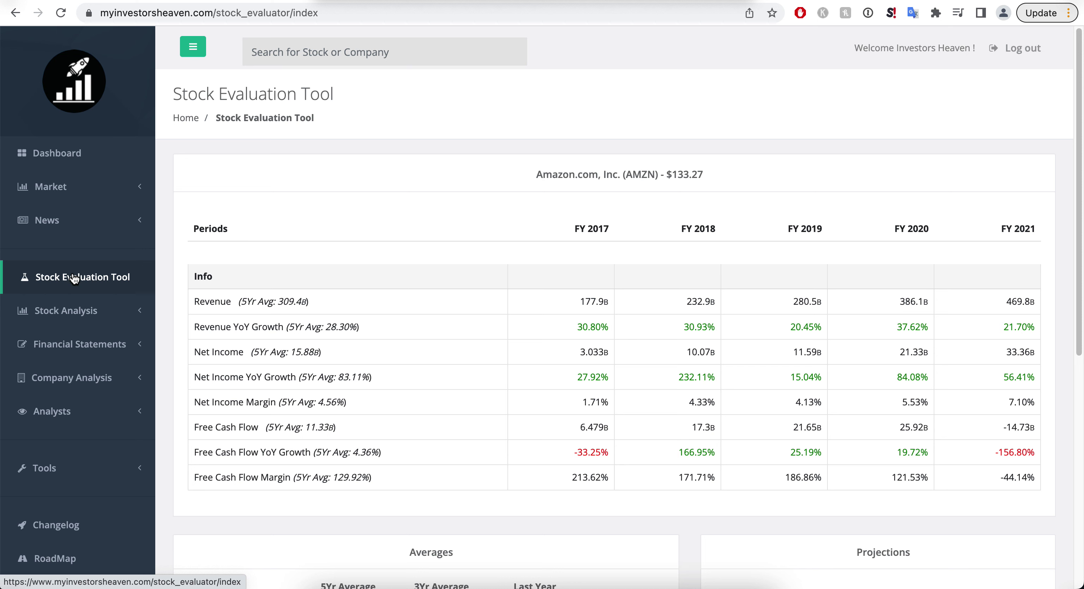
{"action": "scroll", "coordinate": [484, 274], "scroll_direction": "down", "scroll_amount": 6}
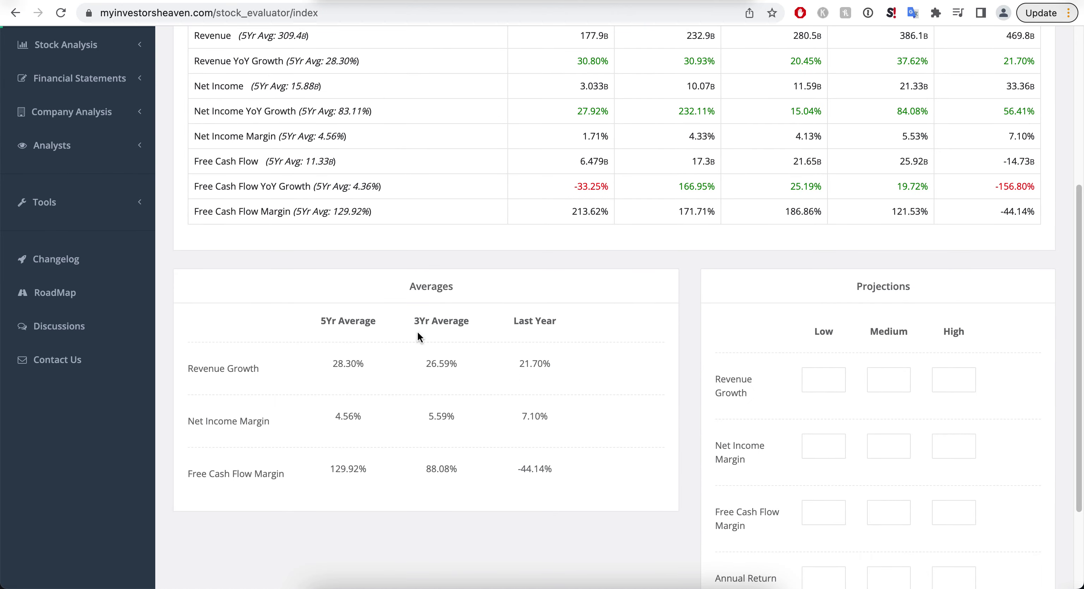
{"action": "scroll", "coordinate": [418, 335], "scroll_direction": "up", "scroll_amount": 1}
{"action": "scroll", "coordinate": [417, 334], "scroll_direction": "up", "scroll_amount": 2}
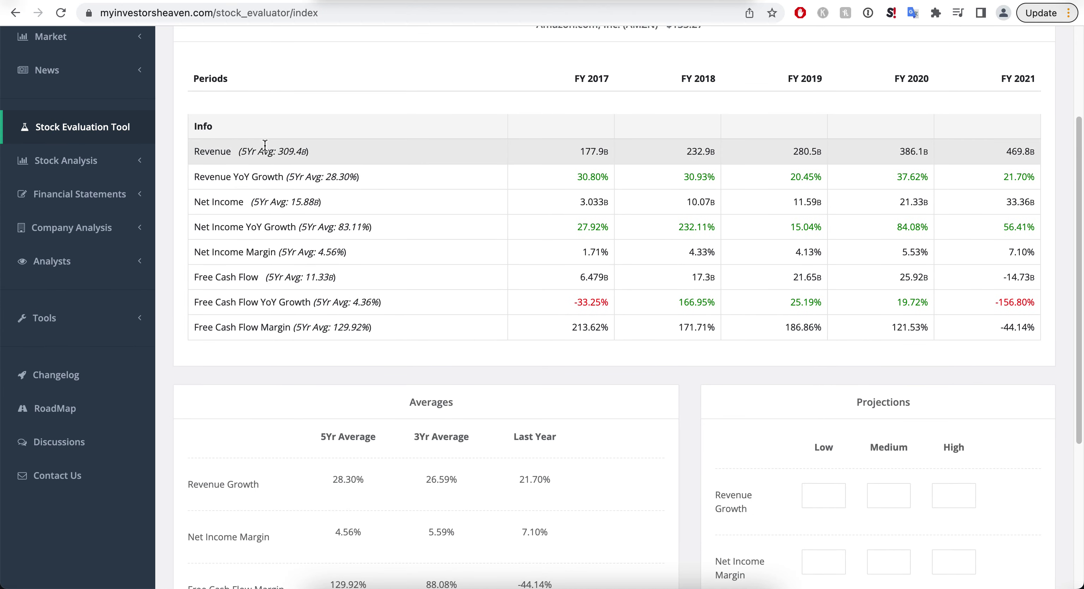
{"action": "triple_click", "coordinate": [371, 174]}
{"action": "left_click", "coordinate": [371, 174]}
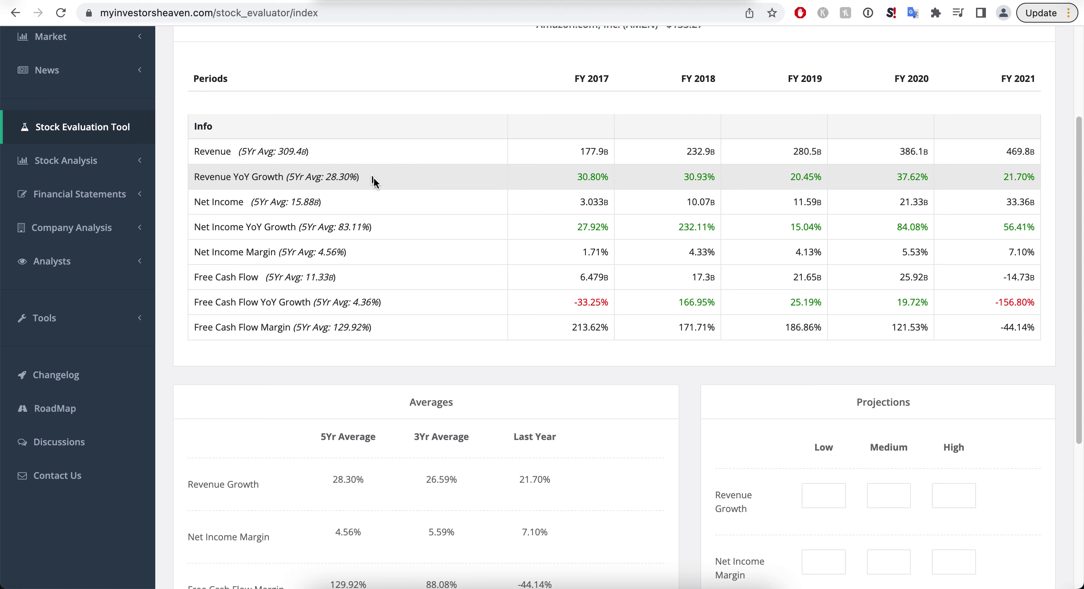
{"action": "scroll", "coordinate": [372, 177], "scroll_direction": "down", "scroll_amount": 3}
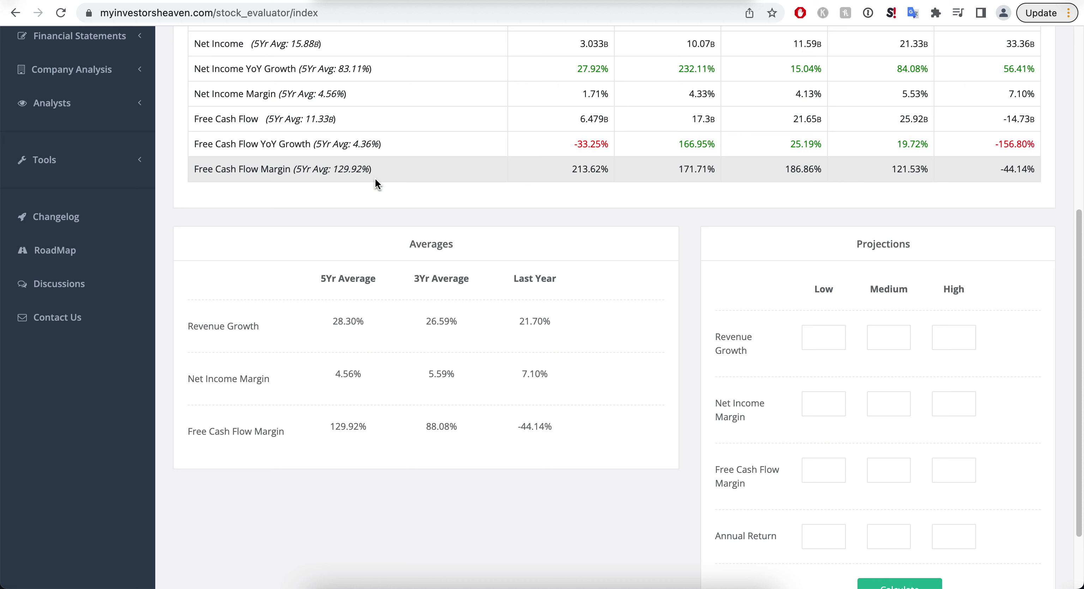
- Enter revenue growth projections of 10, 12 and 14 for low, medium and high
{"action": "left_click", "coordinate": [814, 332]}
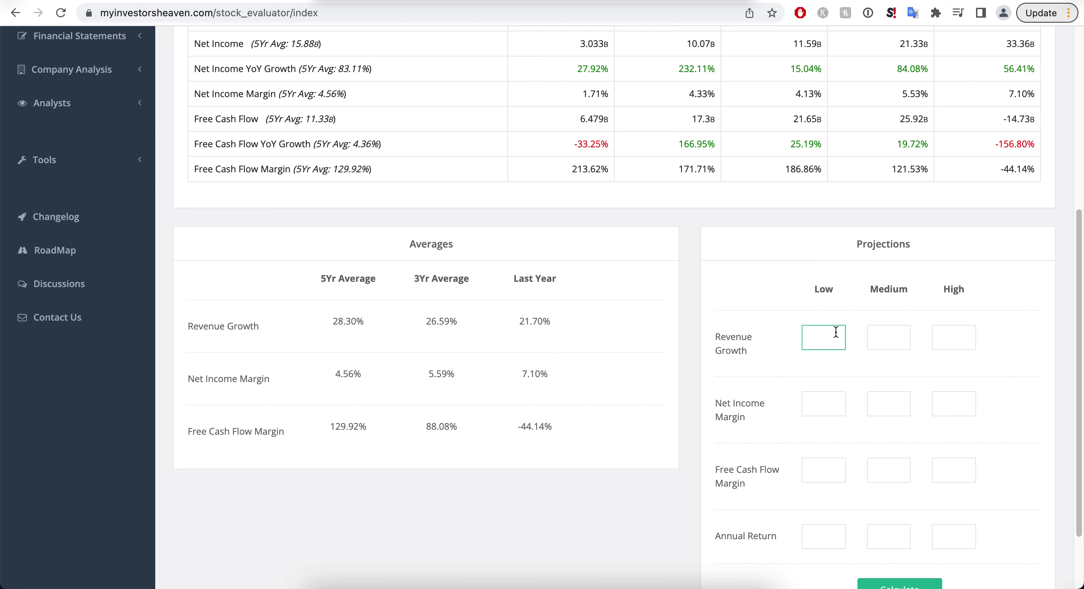
{"action": "type", "text": "10"}
{"action": "key", "text": "Tab"}
{"action": "type", "text": "12"}
{"action": "key", "text": "Tab"}
{"action": "type", "text": "14"}
{"action": "key", "text": "Tab"}
- Enter net income margin projections of 4, 5 and 6 for low, medium and high
{"action": "scroll", "coordinate": [575, 337], "scroll_direction": "up", "scroll_amount": 7}
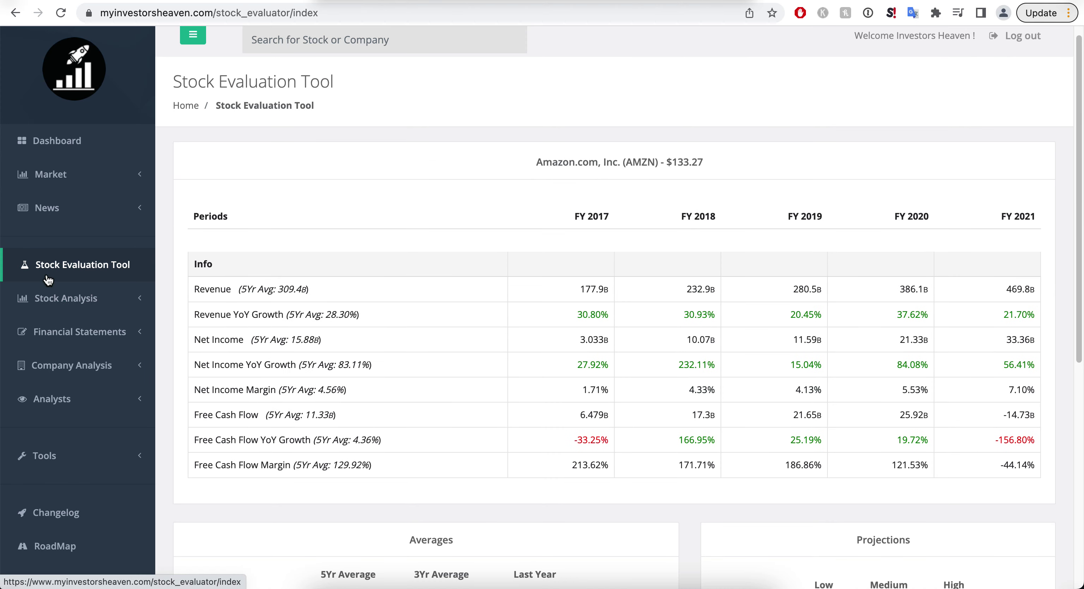
{"action": "scroll", "coordinate": [373, 293], "scroll_direction": "down", "scroll_amount": 7}
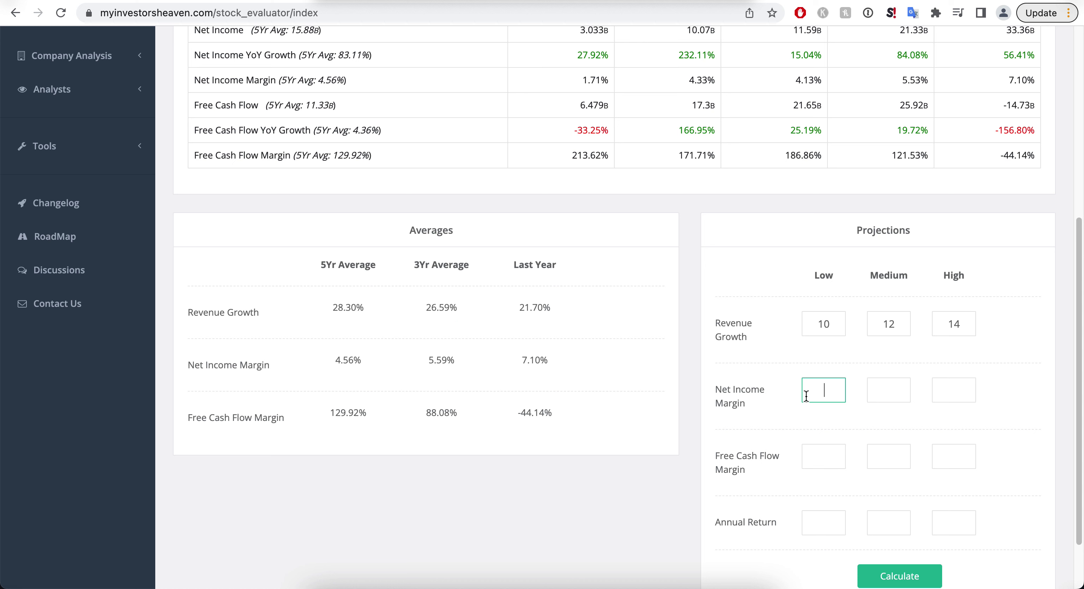
{"action": "type", "text": "4"}
{"action": "key", "text": "Tab"}
{"action": "type", "text": "5"}
{"action": "key", "text": "Tab"}
{"action": "type", "text": "6"}
{"action": "key", "text": "Tab"}
- Review Amazon's historical free cash flow margins, from 213.62% in FY 2017 to -44.14% in FY 2021
{"action": "scroll", "coordinate": [586, 238], "scroll_direction": "up", "scroll_amount": 2}
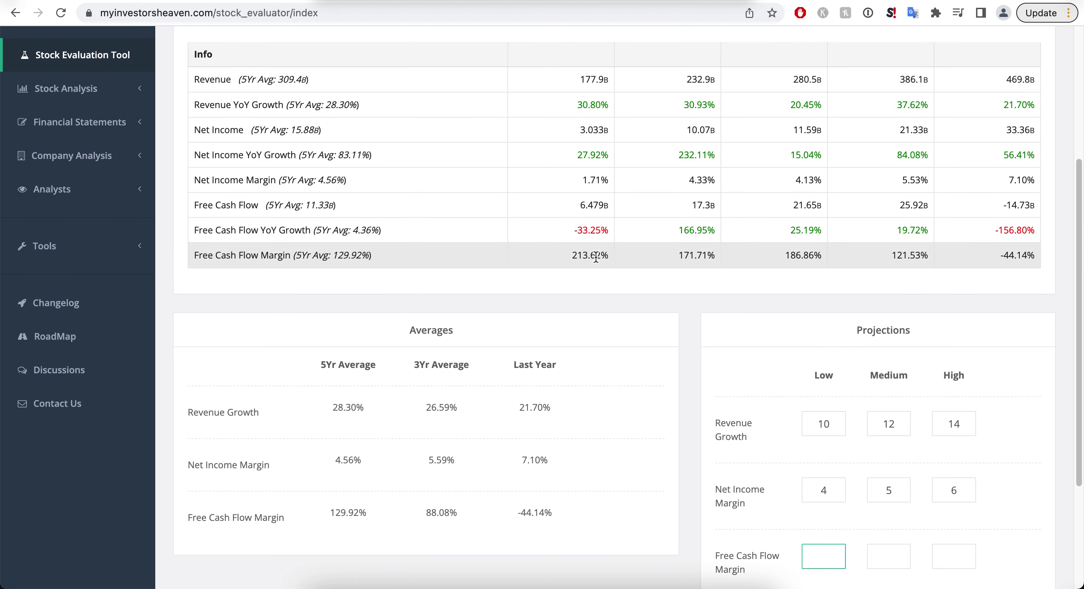
{"action": "scroll", "coordinate": [596, 257], "scroll_direction": "up", "scroll_amount": 4}
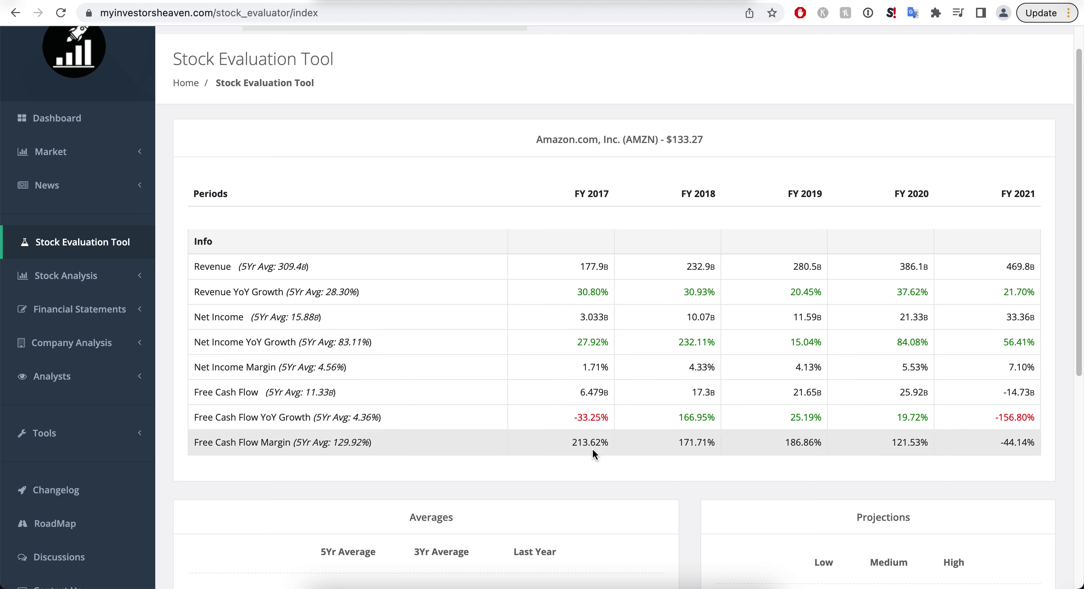
{"action": "left_click_drag", "start_coordinate": [609, 442], "coordinate": [575, 445]}
{"action": "scroll", "coordinate": [649, 423], "scroll_direction": "down", "scroll_amount": 6}
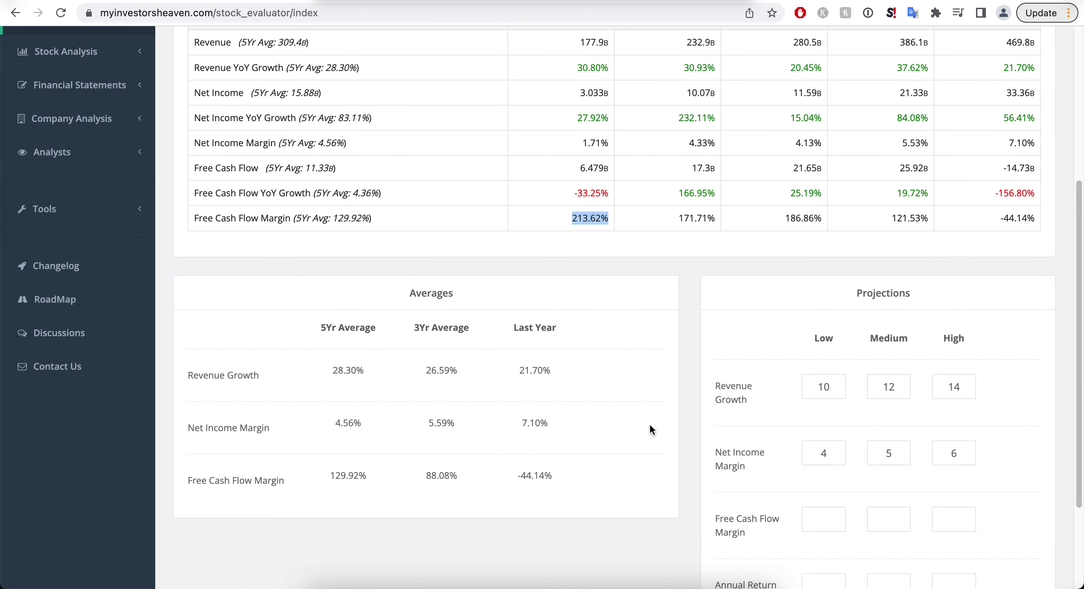
{"action": "scroll", "coordinate": [649, 423], "scroll_direction": "up", "scroll_amount": 3}
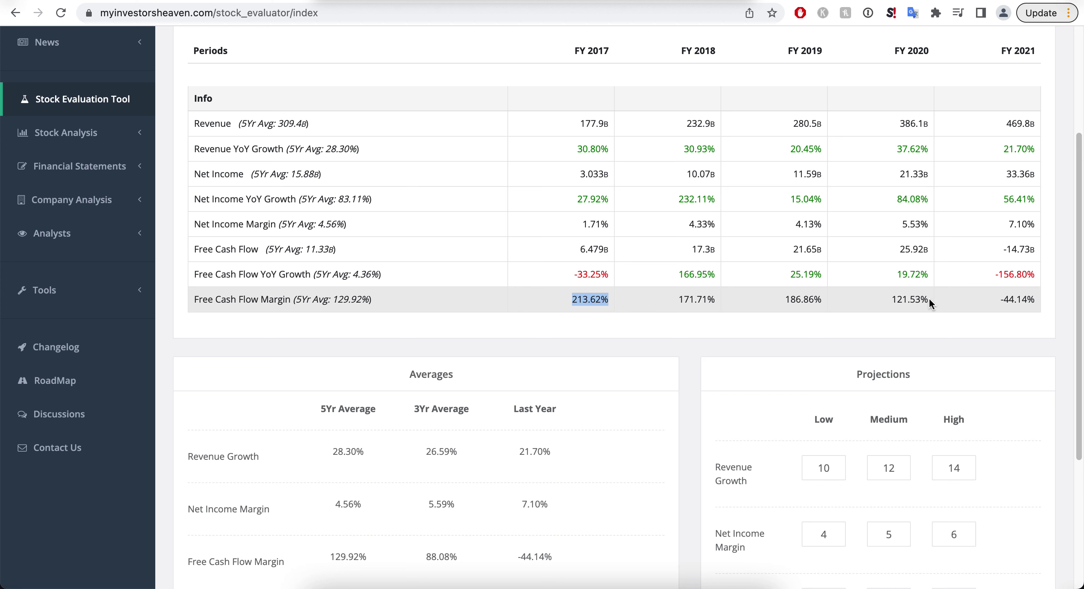
{"action": "mouse_move", "coordinate": [931, 303]}
{"action": "left_mouse_down"}
{"action": "mouse_move", "coordinate": [554, 286]}
{"action": "mouse_move", "coordinate": [566, 298]}
{"action": "mouse_move", "coordinate": [926, 298]}
{"action": "left_mouse_up"}
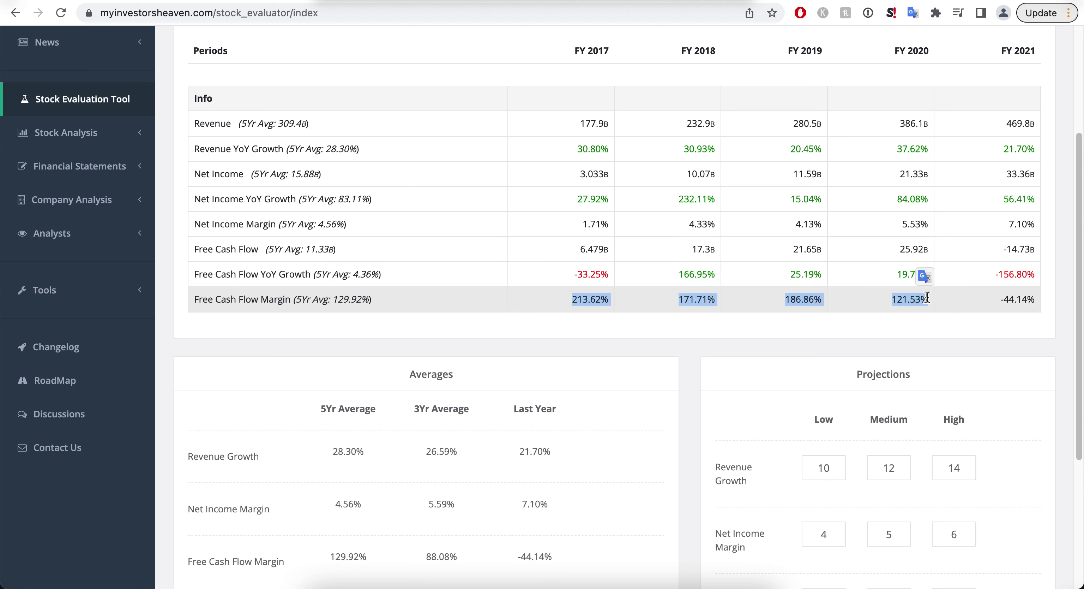
{"action": "left_click", "coordinate": [929, 296]}
{"action": "left_click_drag", "start_coordinate": [1036, 300], "coordinate": [1001, 303]}
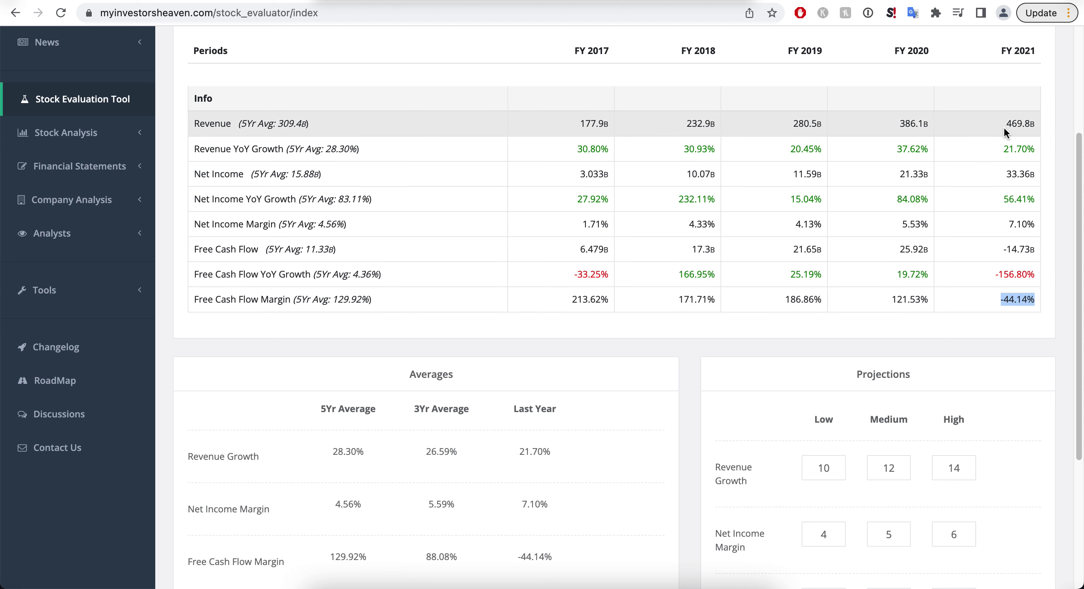
{"action": "scroll", "coordinate": [946, 198], "scroll_direction": "down", "scroll_amount": 1}
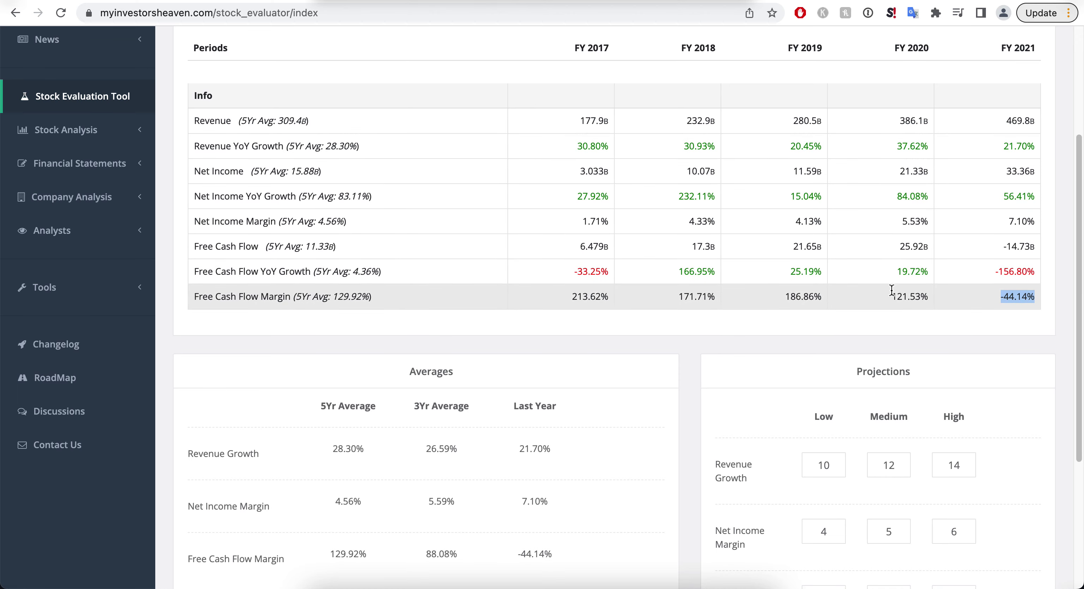
{"action": "scroll", "coordinate": [891, 289], "scroll_direction": "down", "scroll_amount": 3}
{"action": "left_click", "coordinate": [873, 248]}
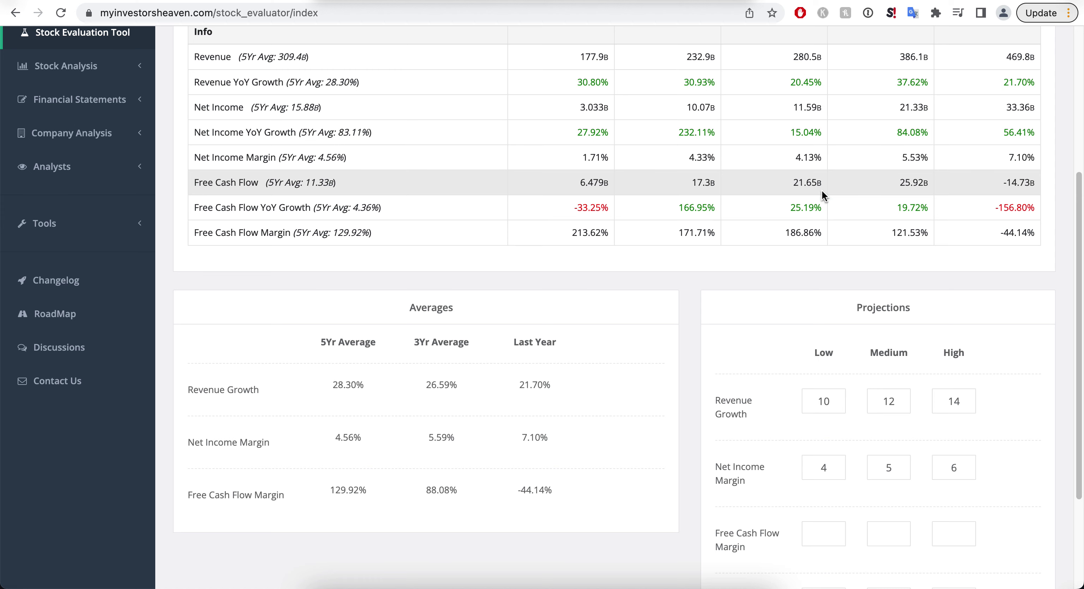
{"action": "scroll", "coordinate": [822, 190], "scroll_direction": "down", "scroll_amount": 4}
- Enter free cash flow margin projections of 90, 100 and 110
{"action": "left_click", "coordinate": [819, 430]}
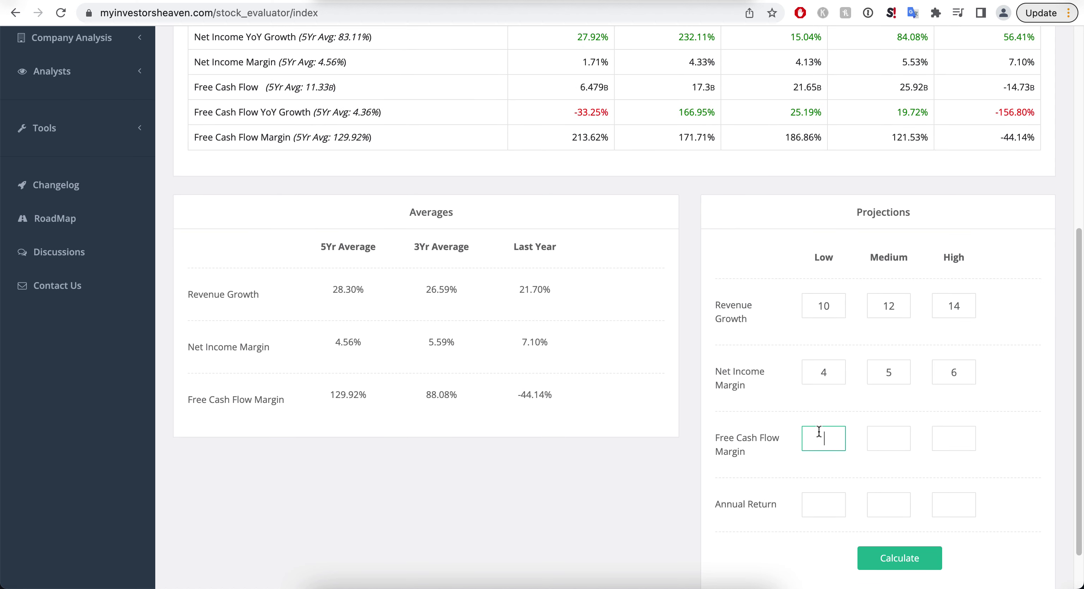
{"action": "type", "text": "90"}
{"action": "key", "text": "Tab"}
{"action": "type", "text": "100"}
{"action": "key", "text": "Tab"}
{"action": "type", "text": "110"}
- Set the annual return to 13 for the low, medium and high scenarios
{"action": "key", "text": "Tab"}
{"action": "type", "text": "13"}
{"action": "key", "text": "Tab"}
{"action": "type", "text": "13"}
{"action": "key", "text": "Tab"}
{"action": "type", "text": "13"}
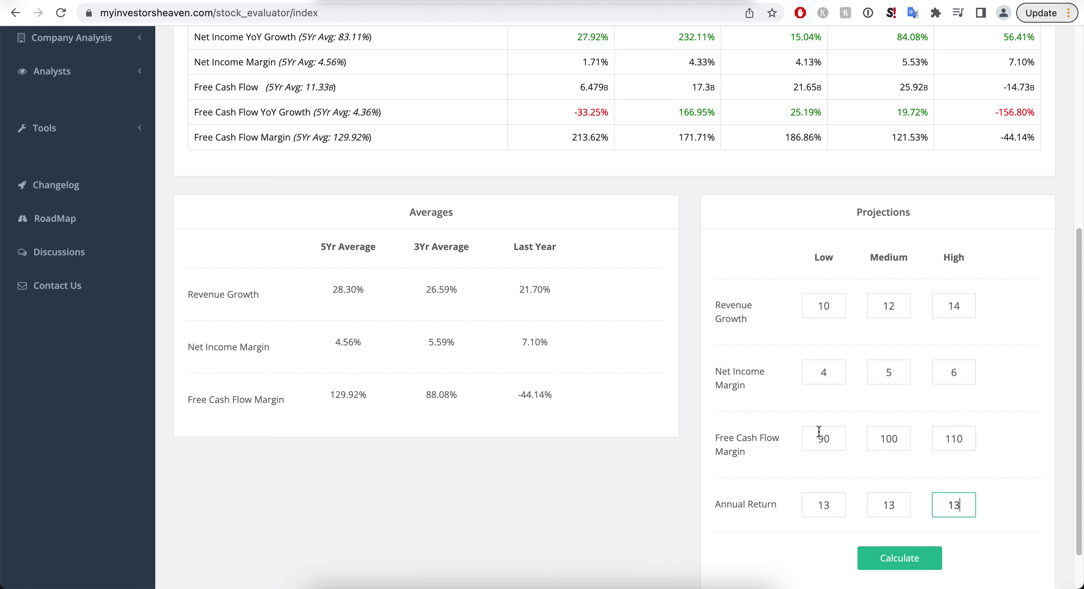
{"action": "scroll", "coordinate": [658, 314], "scroll_direction": "down", "scroll_amount": 2}
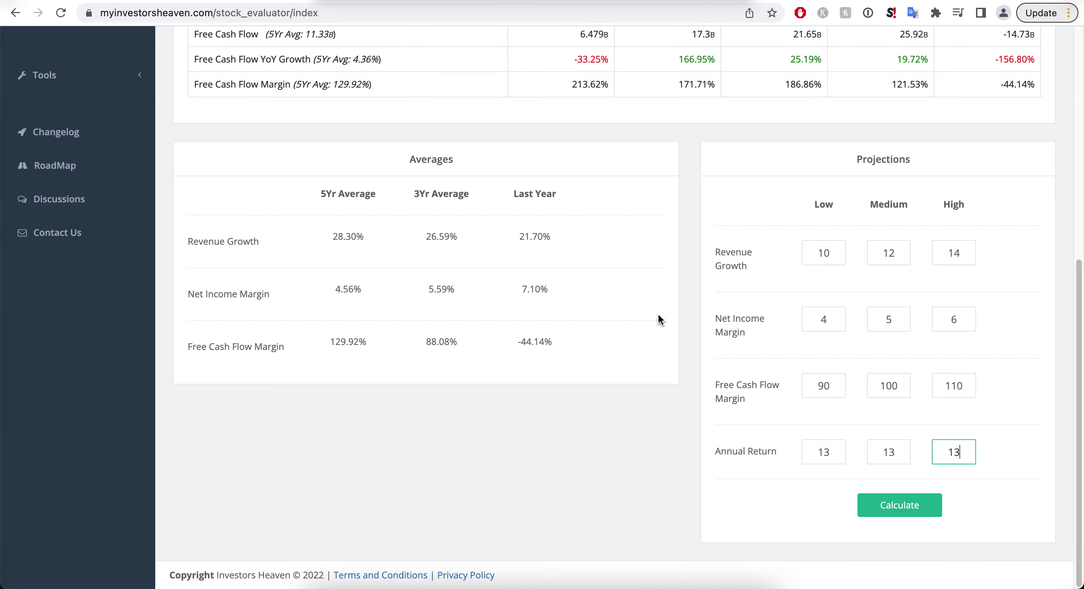
- Calculate the projection and review max prices of $33.81, $50.96 and $72.93 versus $133.27
{"action": "left_click", "coordinate": [881, 503]}
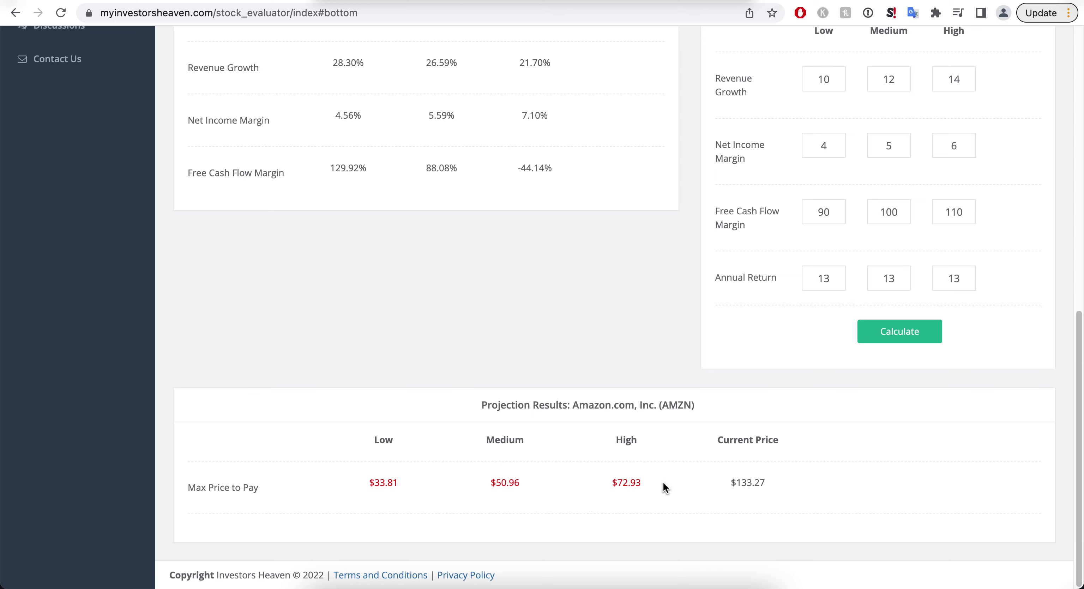
{"action": "scroll", "coordinate": [631, 421], "scroll_direction": "up", "scroll_amount": 5}
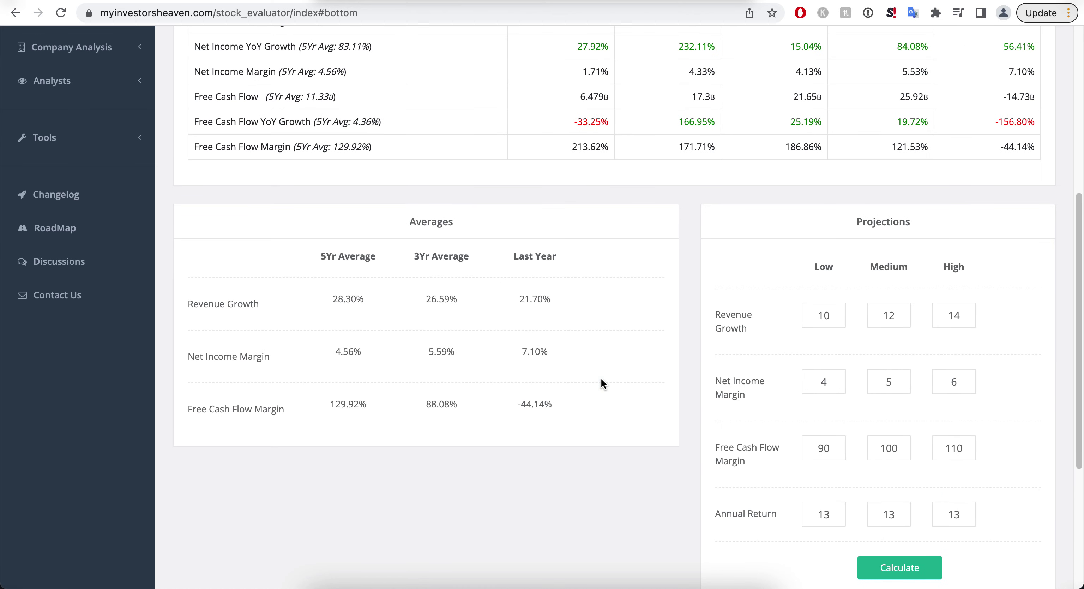
{"action": "scroll", "coordinate": [601, 377], "scroll_direction": "up", "scroll_amount": 1}
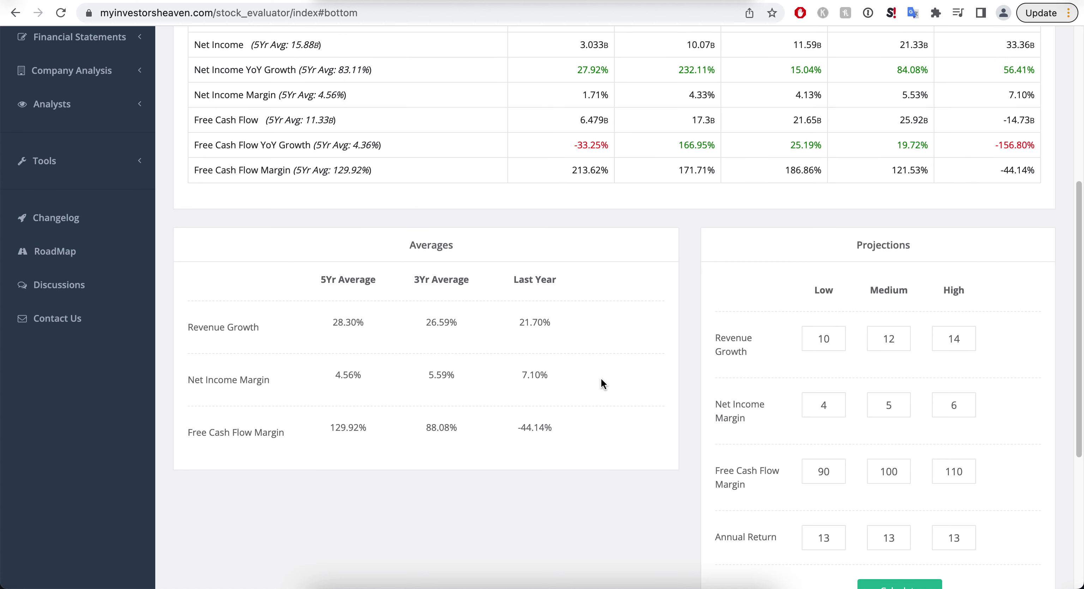
{"action": "scroll", "coordinate": [600, 377], "scroll_direction": "down", "scroll_amount": 5}
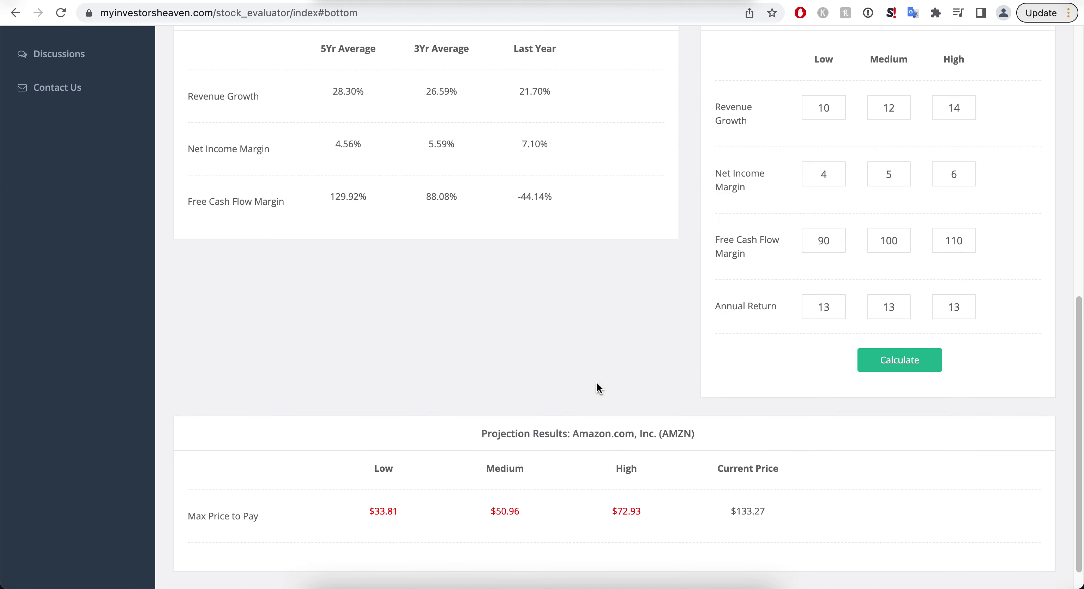
{"action": "scroll", "coordinate": [596, 381], "scroll_direction": "up", "scroll_amount": 8}
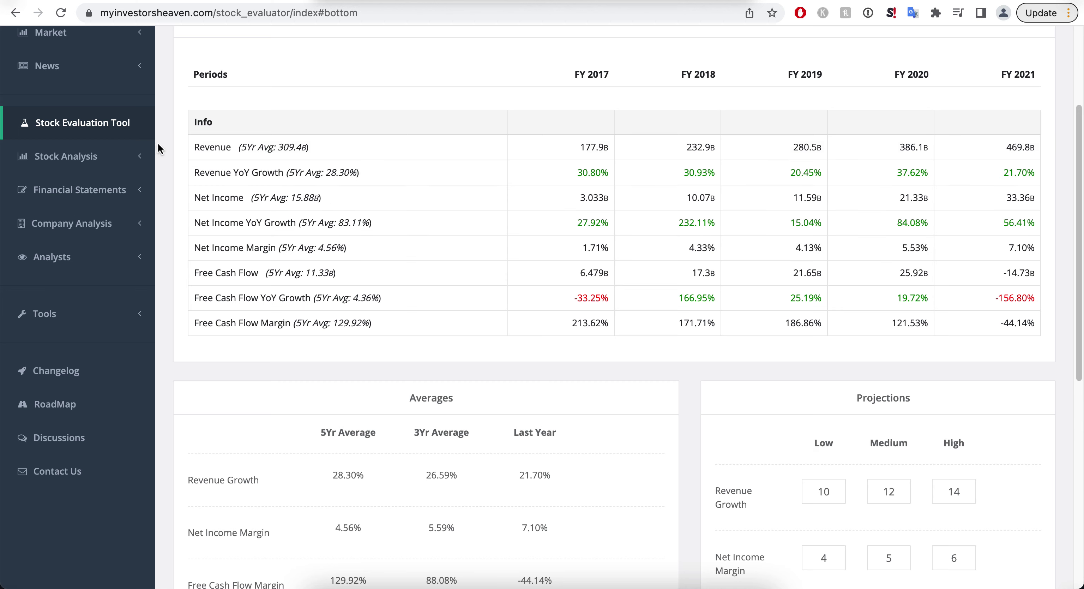
- Open Amazon's Metrics page under Stock Analysis and look over its price chart and performance figures
{"action": "left_click", "coordinate": [80, 157]}
{"action": "left_click", "coordinate": [87, 193]}
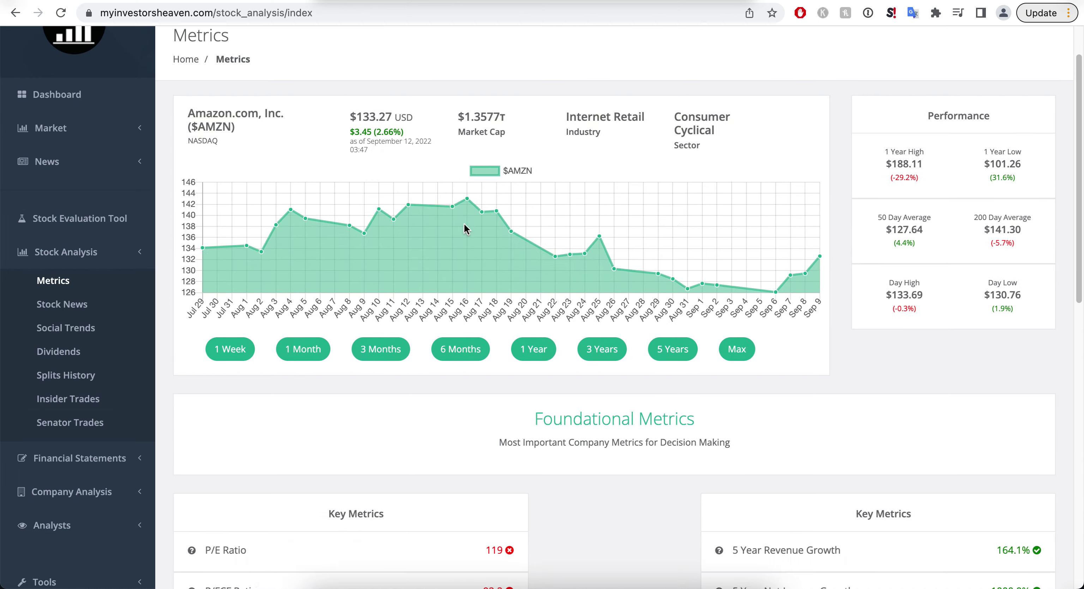
{"action": "scroll", "coordinate": [464, 224], "scroll_direction": "down", "scroll_amount": 5}
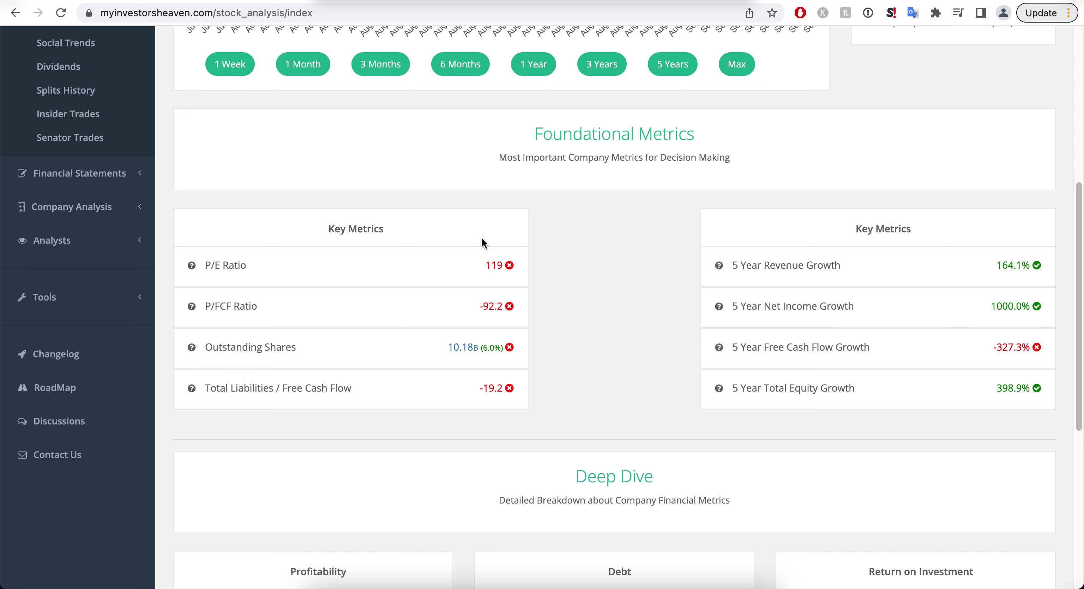
{"action": "scroll", "coordinate": [642, 330], "scroll_direction": "down", "scroll_amount": 3}
{"action": "scroll", "coordinate": [641, 328], "scroll_direction": "up", "scroll_amount": 6}
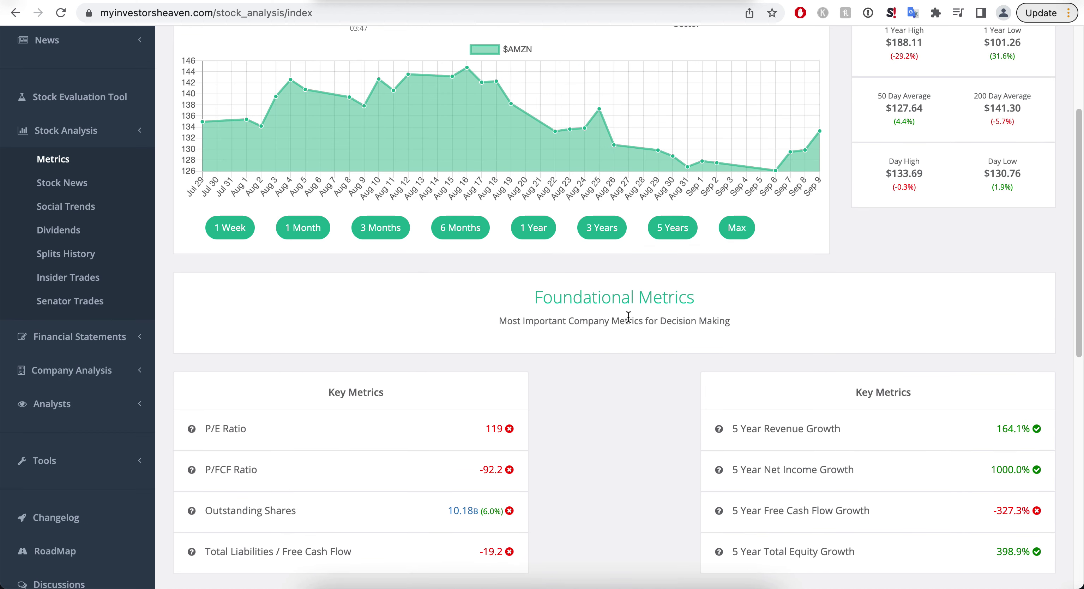
{"action": "scroll", "coordinate": [640, 328], "scroll_direction": "up", "scroll_amount": 4}
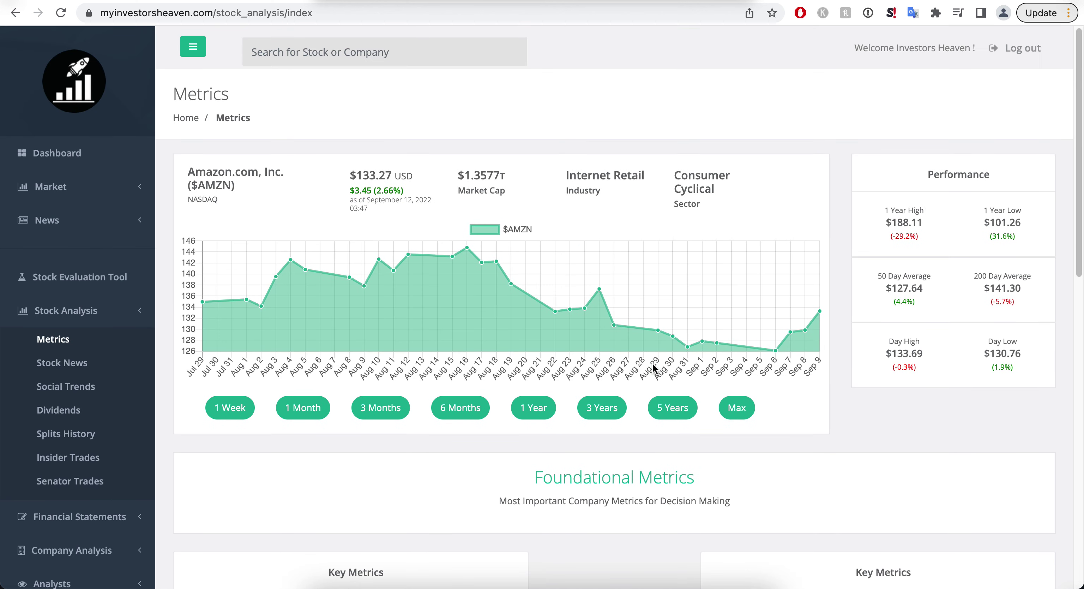